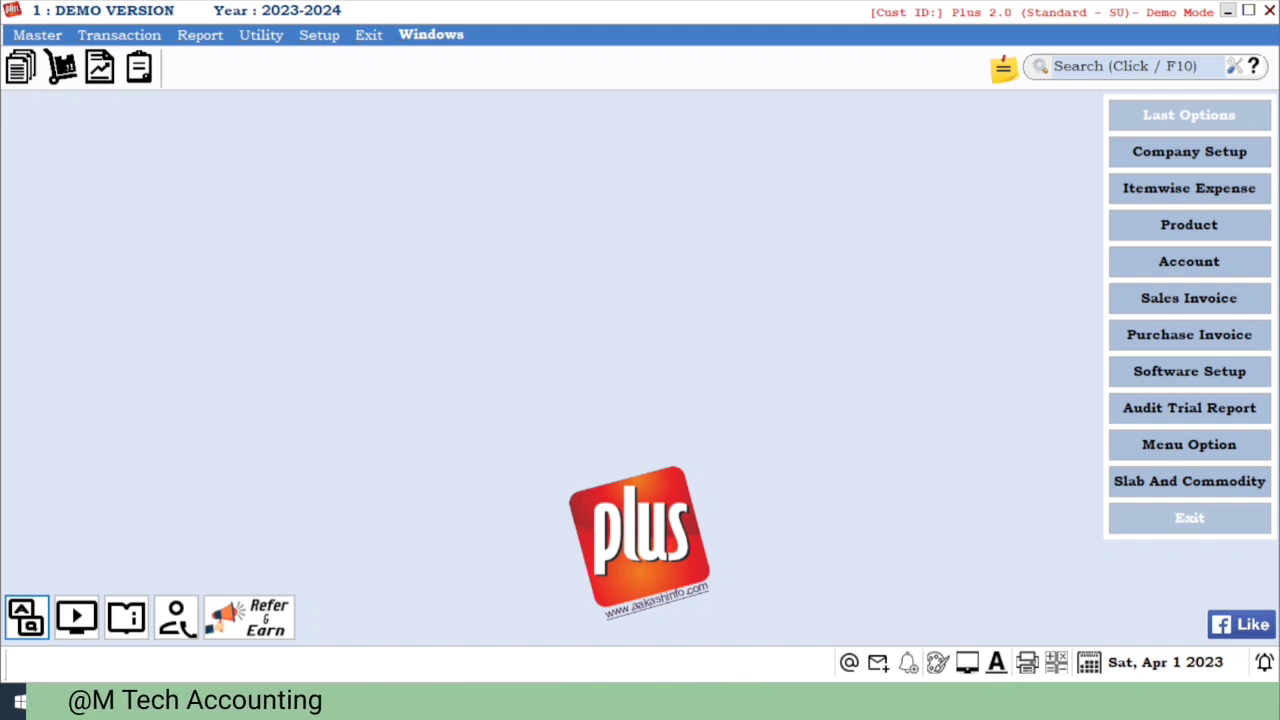
# - Set Order Required to Yes under Advance Entry in the company setup and apply the changes
pyautogui.hotkey('alt', 's')
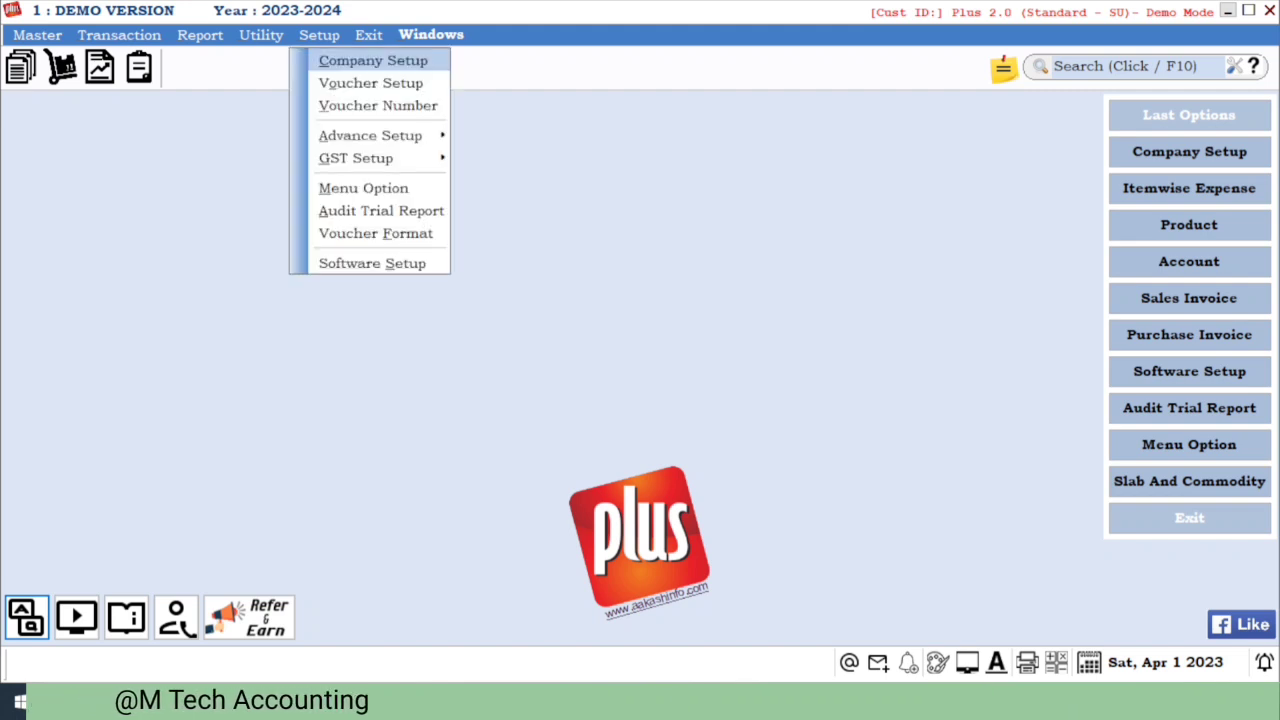
pyautogui.press('Escape')
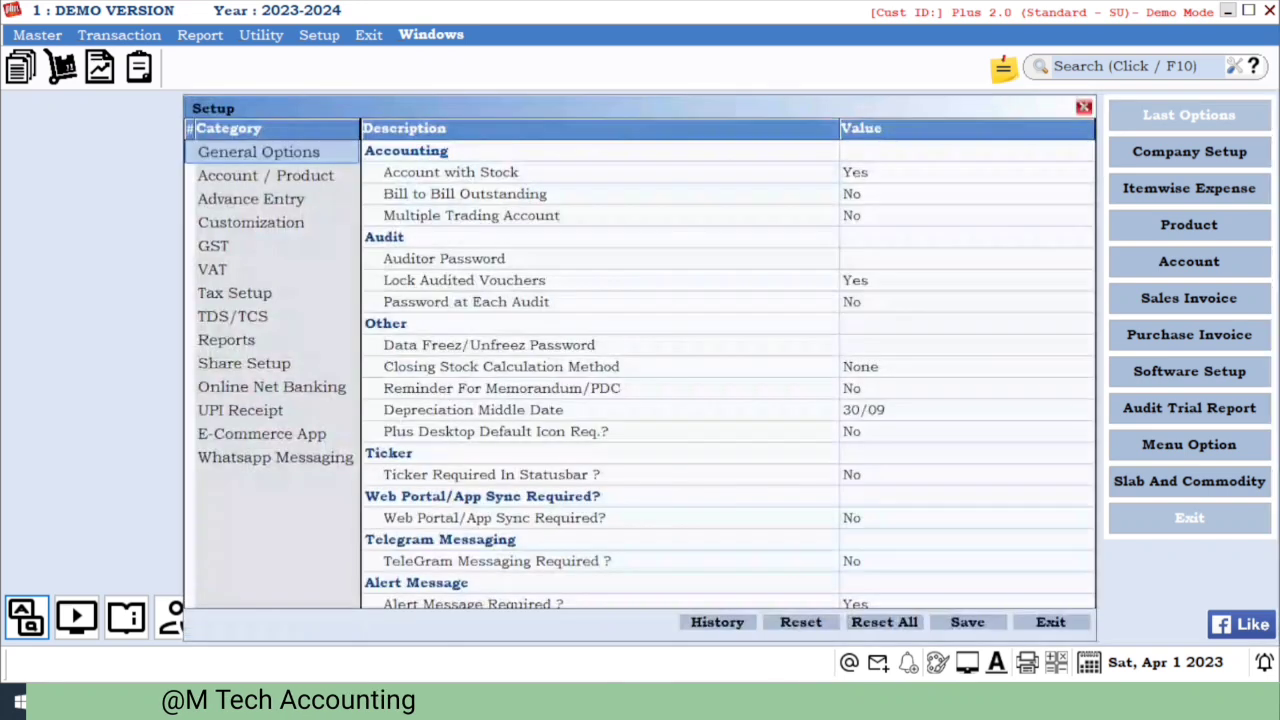
pyautogui.press('Down')
pyautogui.press('Down')
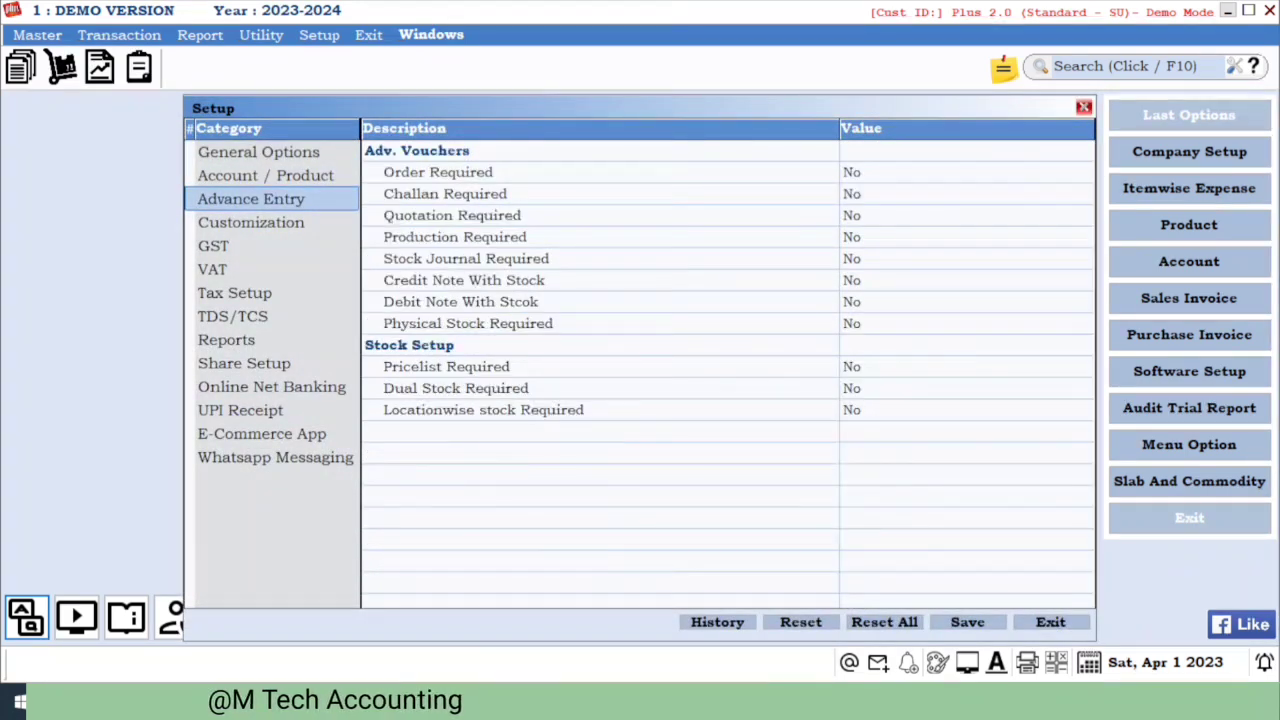
pyautogui.press('Return')
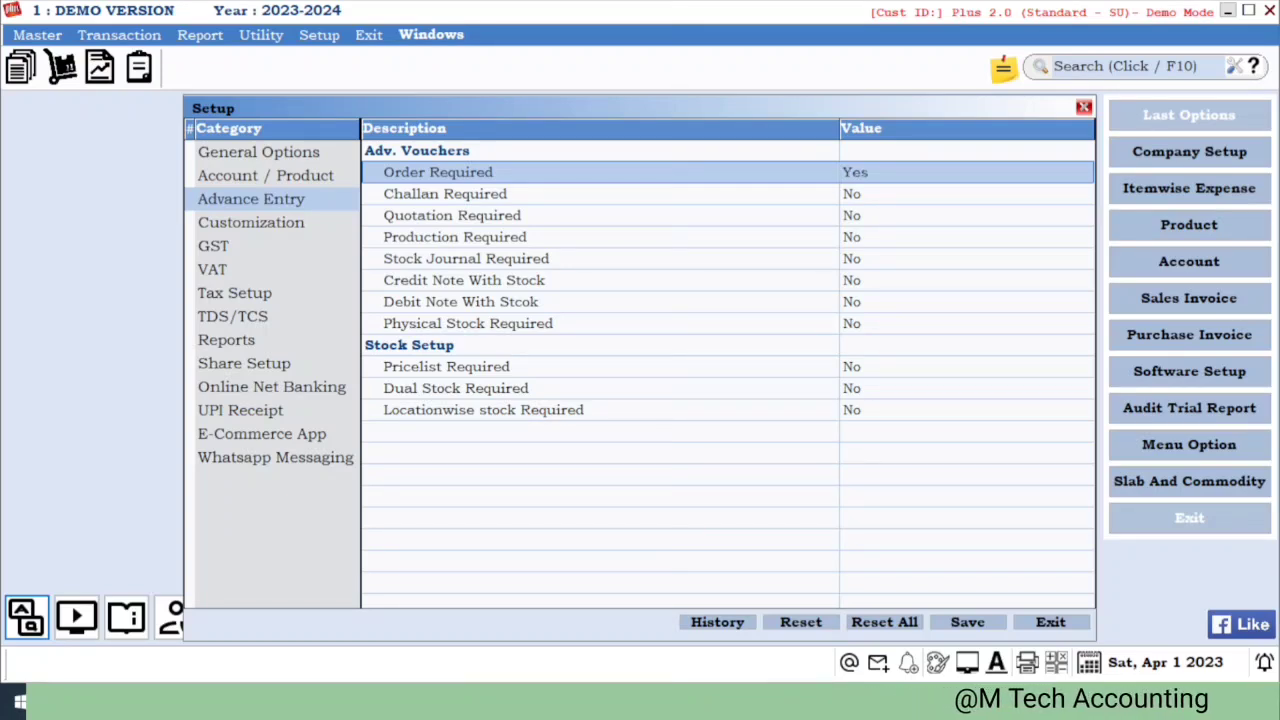
pyautogui.press('Escape')
pyautogui.press('Escape')
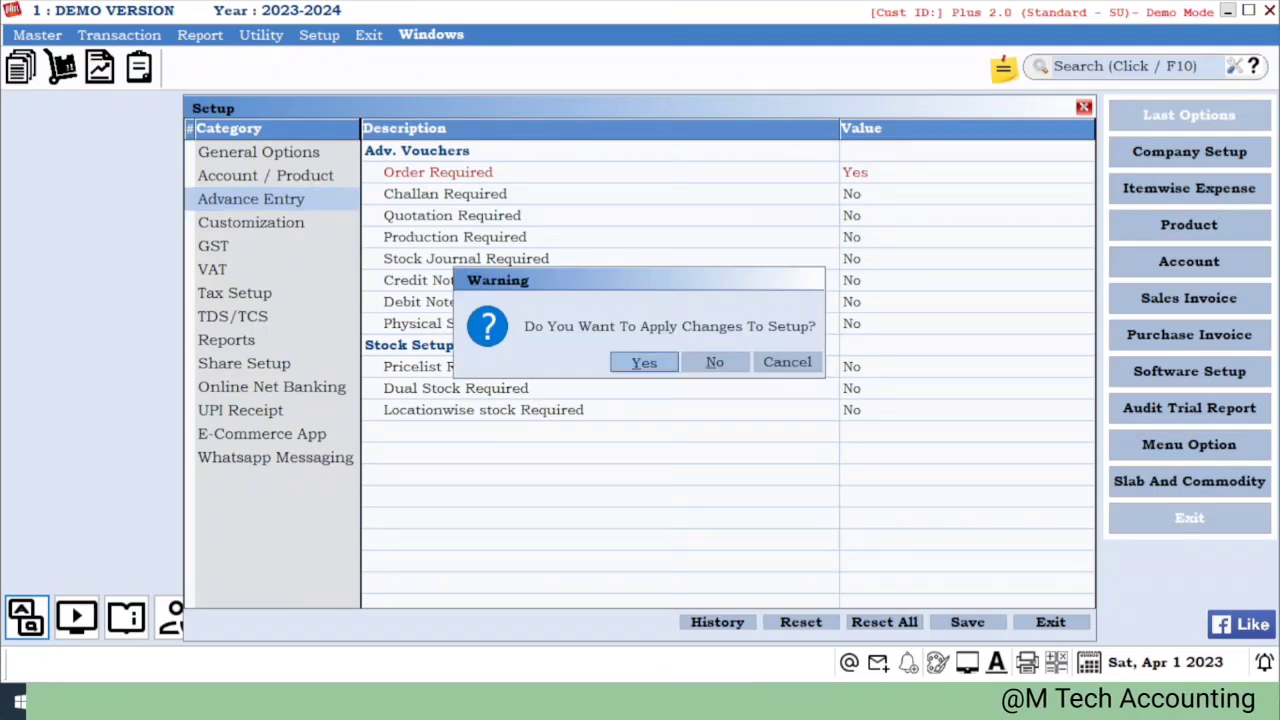
pyautogui.press('Return')
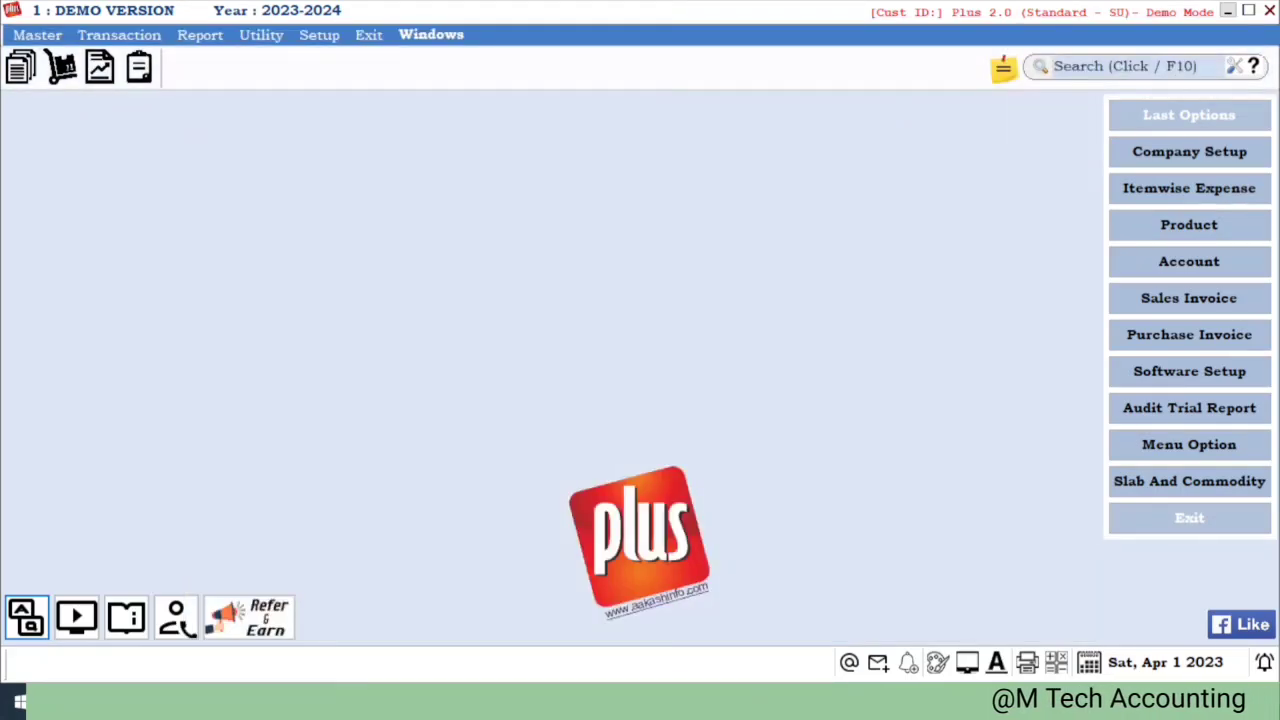
# - Examine which sale and purchase entry types are offered, looking for Sales Order and Purchase Order
pyautogui.hotkey('alt', 't')
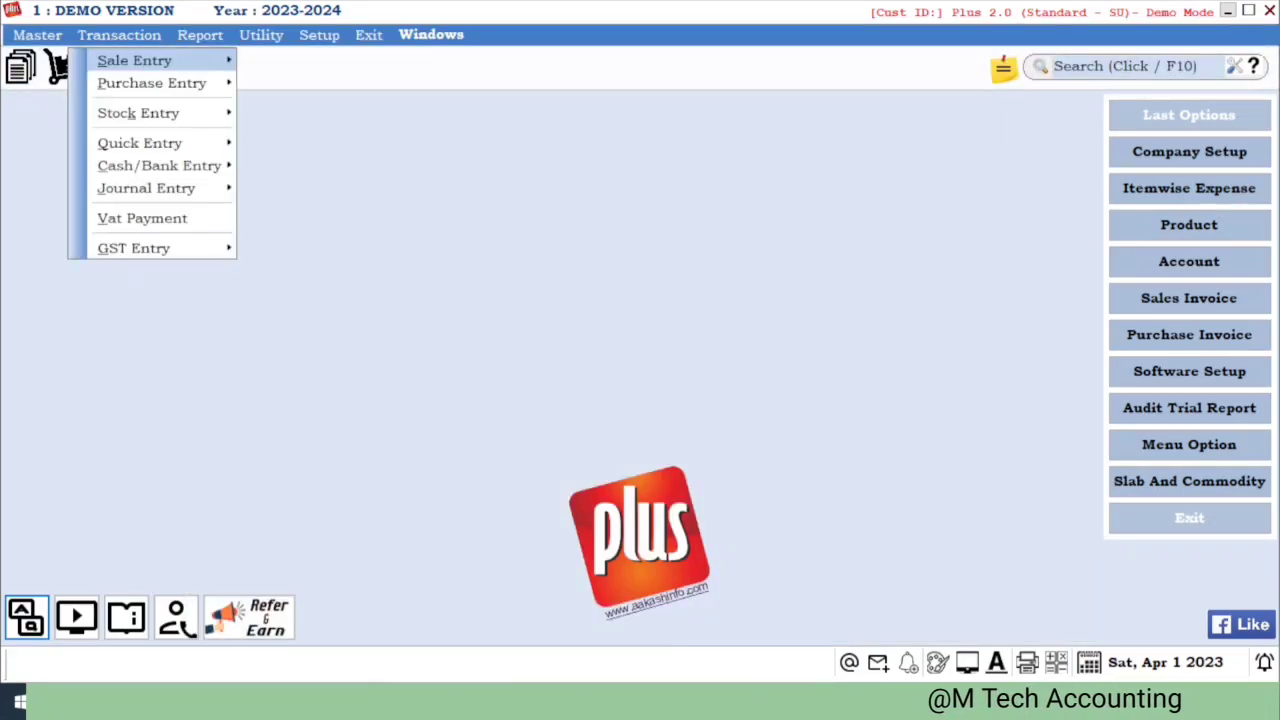
pyautogui.press('Right')
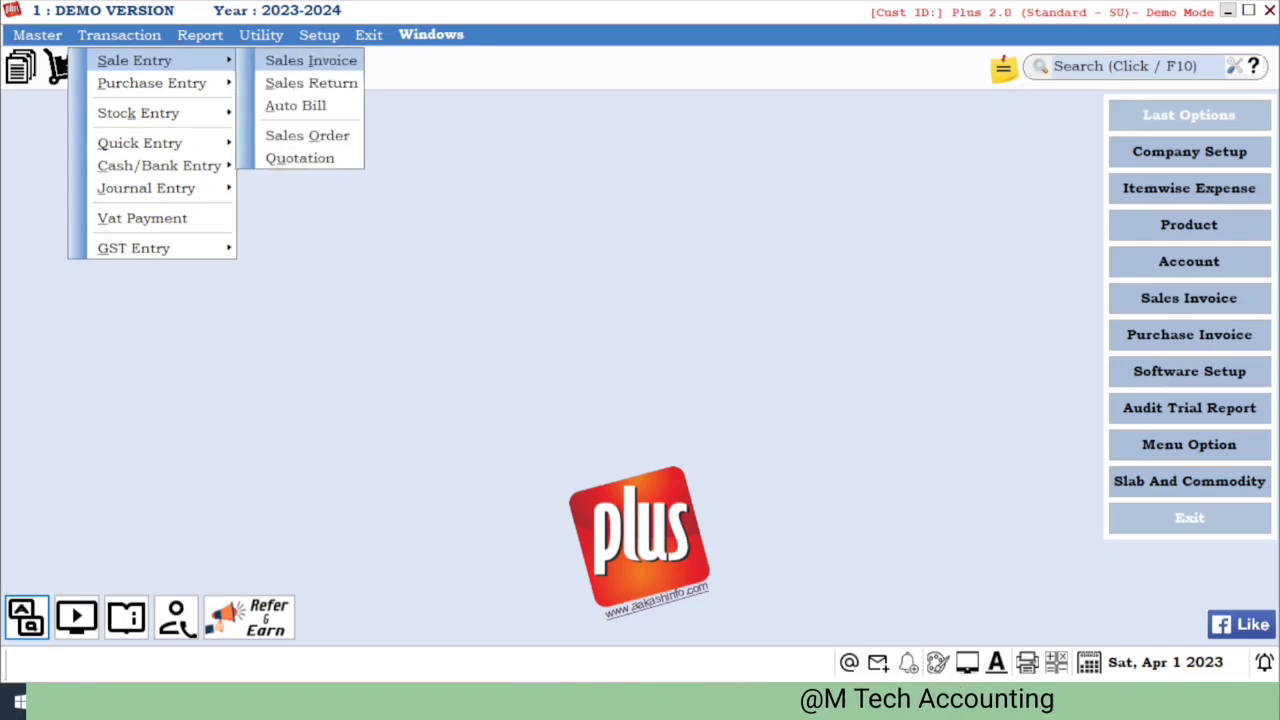
pyautogui.press('Left')
pyautogui.press('Down')
pyautogui.press('Right')
pyautogui.press('Left')
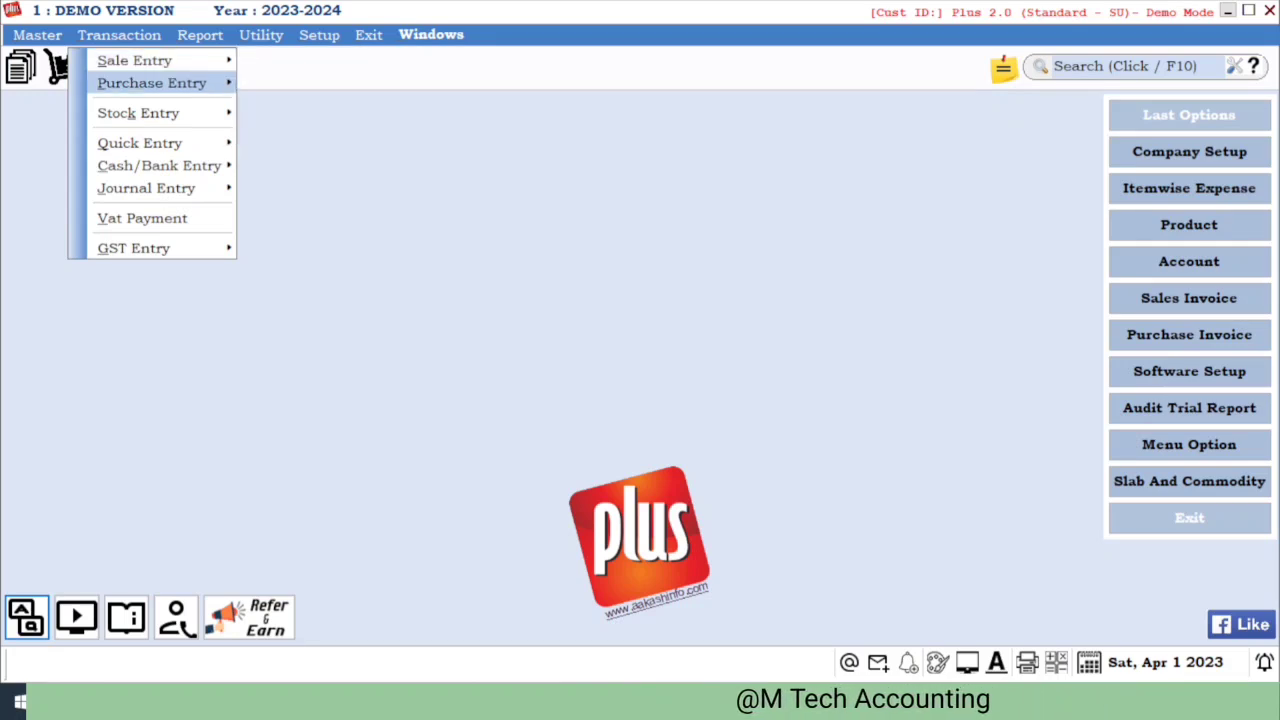
pyautogui.press('Right')
pyautogui.press('Down')
pyautogui.press('Down')
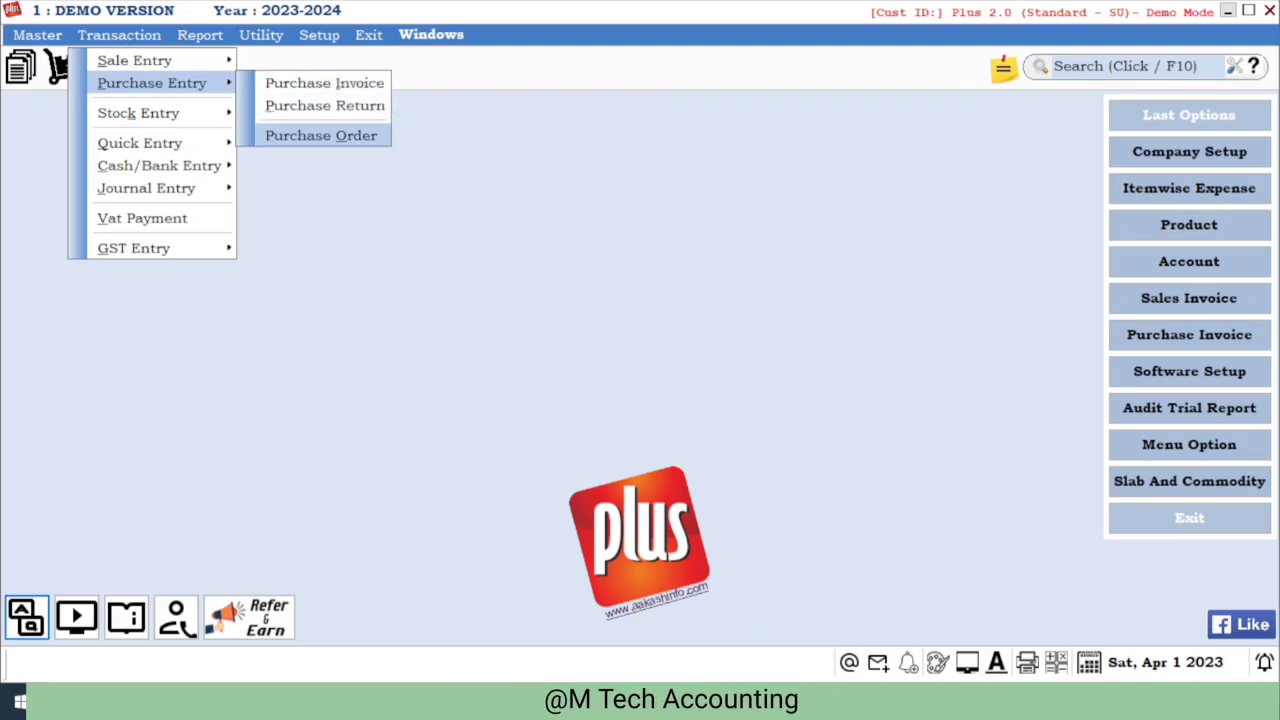
pyautogui.press('Left')
pyautogui.press('Up')
pyautogui.press('Right')
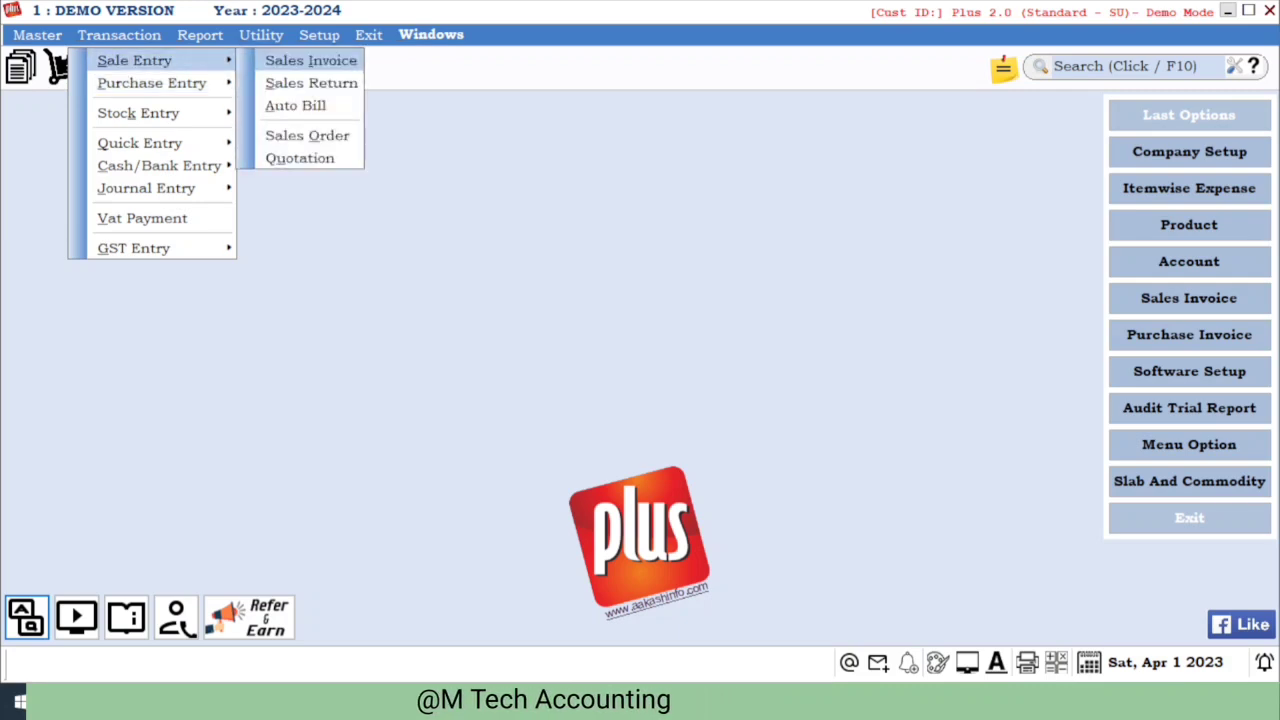
pyautogui.press('Left')
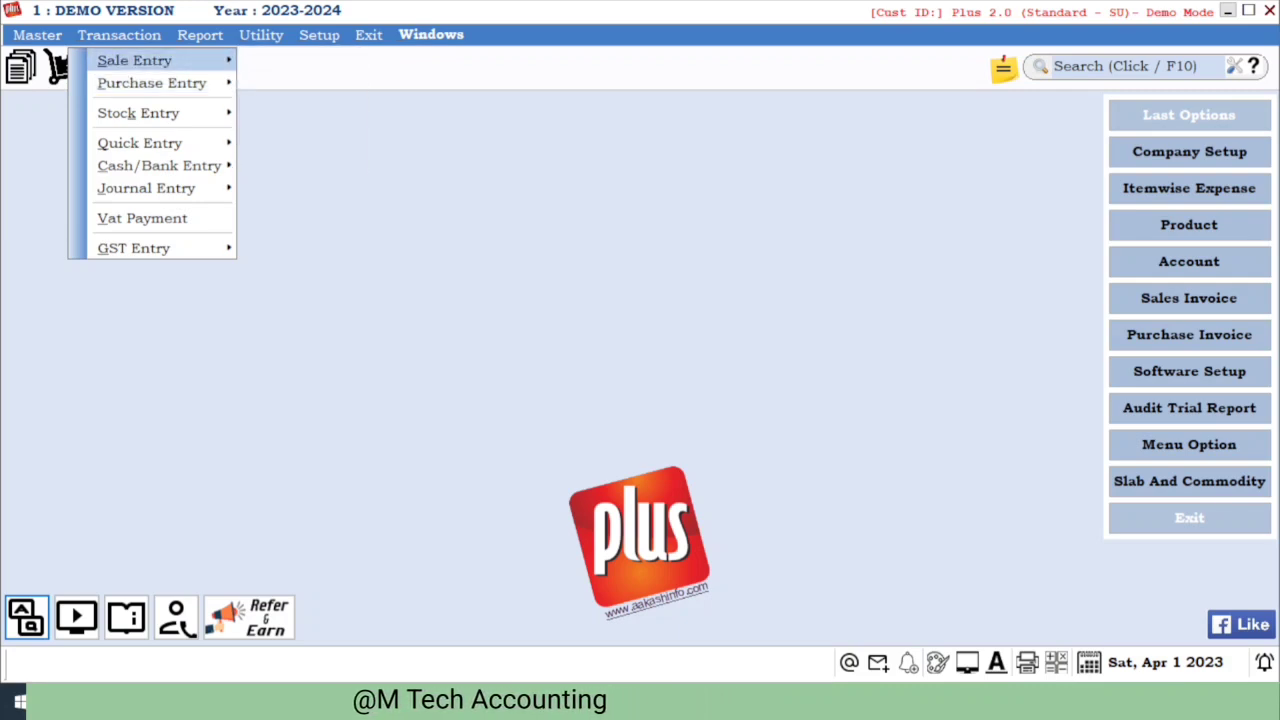
pyautogui.press('Right')
pyautogui.press('Down')
pyautogui.press('Down')
pyautogui.press('Down')
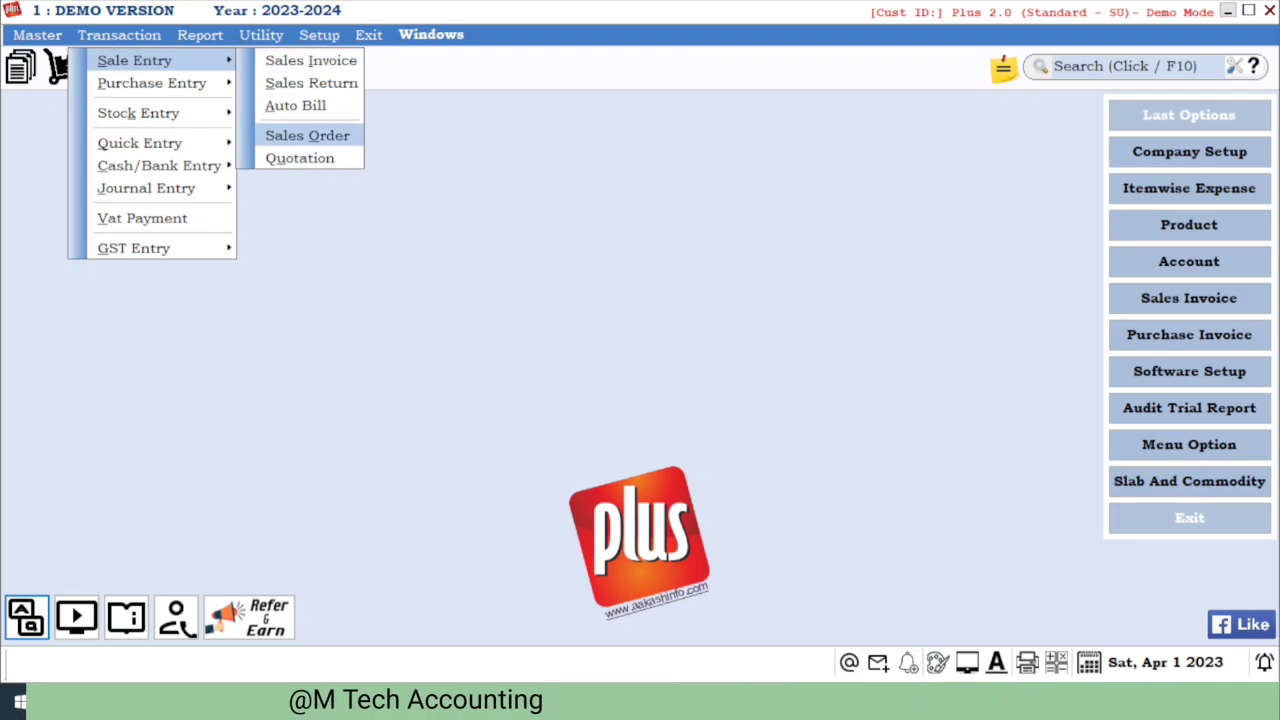
# - Start a new purchase order voucher and set its payment mode to Debit
pyautogui.press('Left')
pyautogui.press('Down')
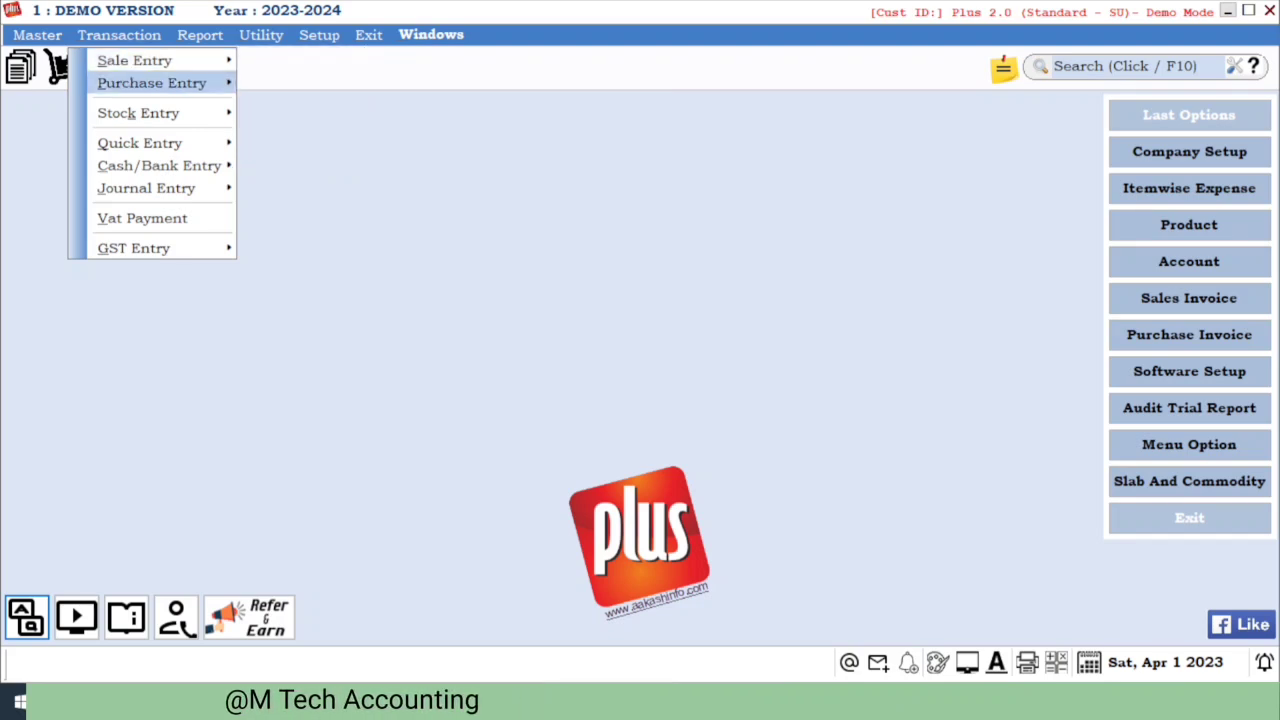
pyautogui.press('Right')
pyautogui.press('Down')
pyautogui.press('Down')
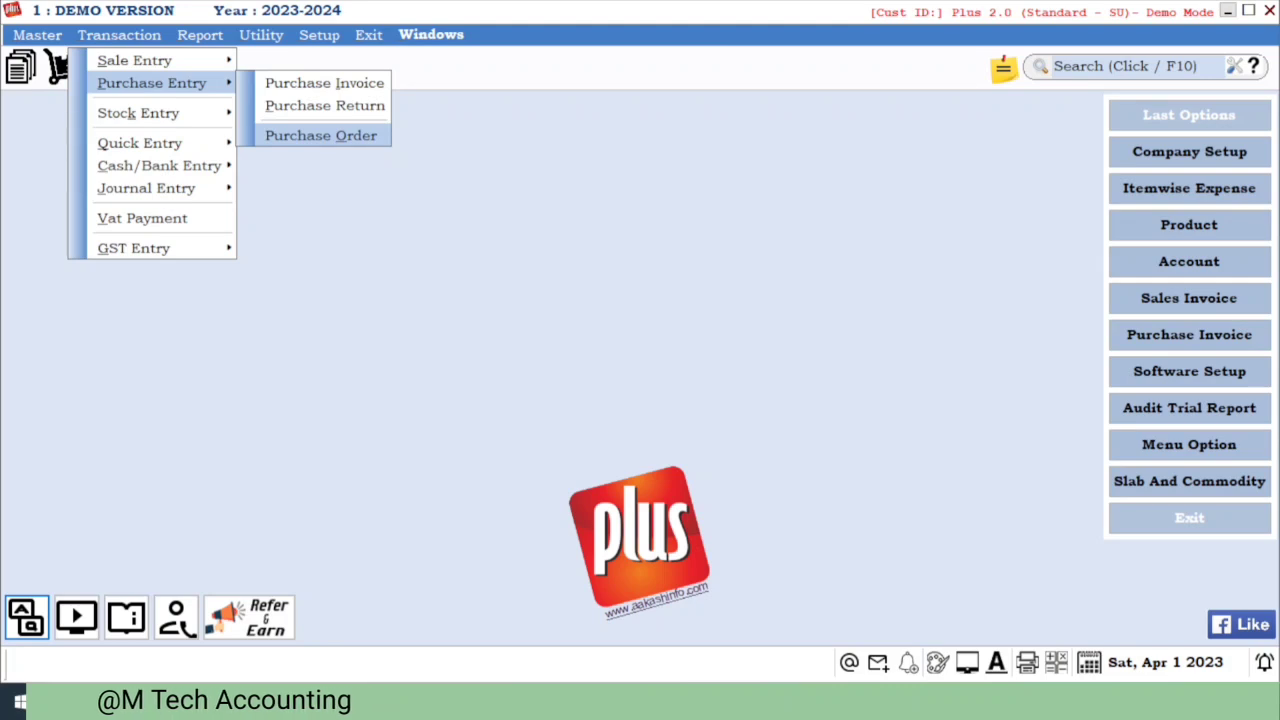
pyautogui.press('Return')
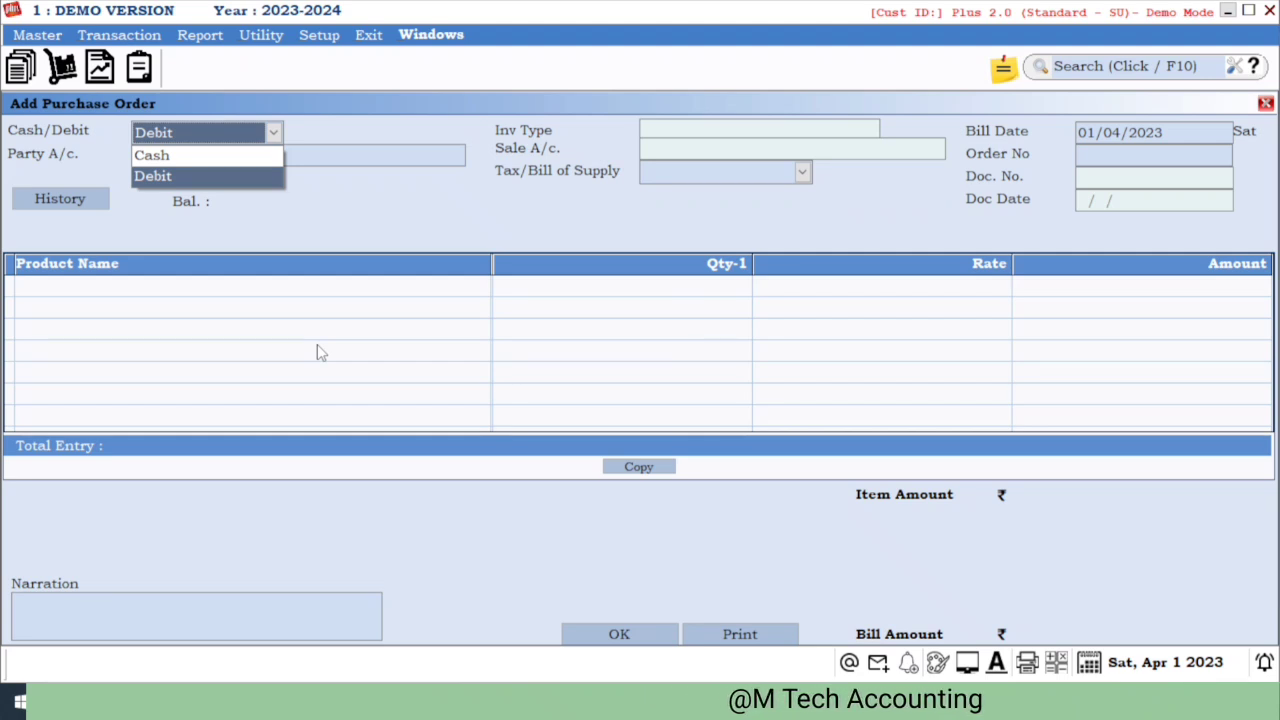
pyautogui.press('Return')
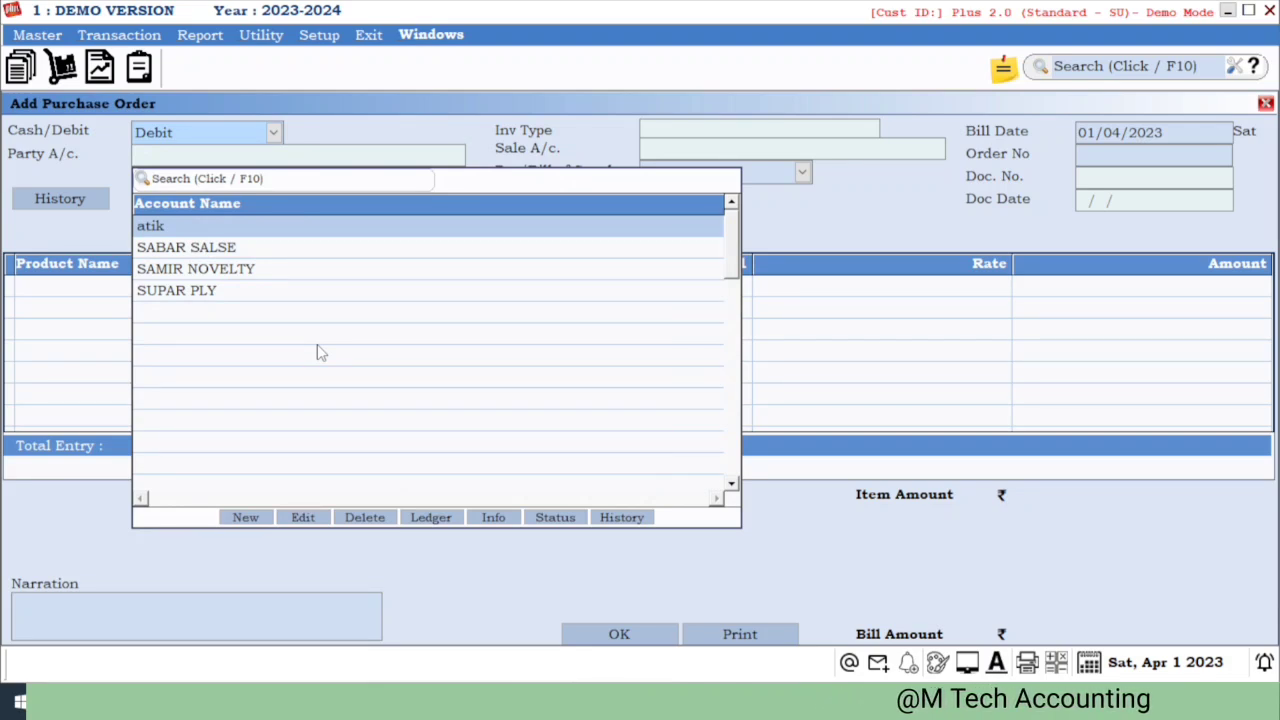
# - Choose SAMIR NOVELTY as the party account, set the bill type to Tax Invoice, and accept the order number
pyautogui.press('Down')
pyautogui.press('Down')
pyautogui.press('Up')
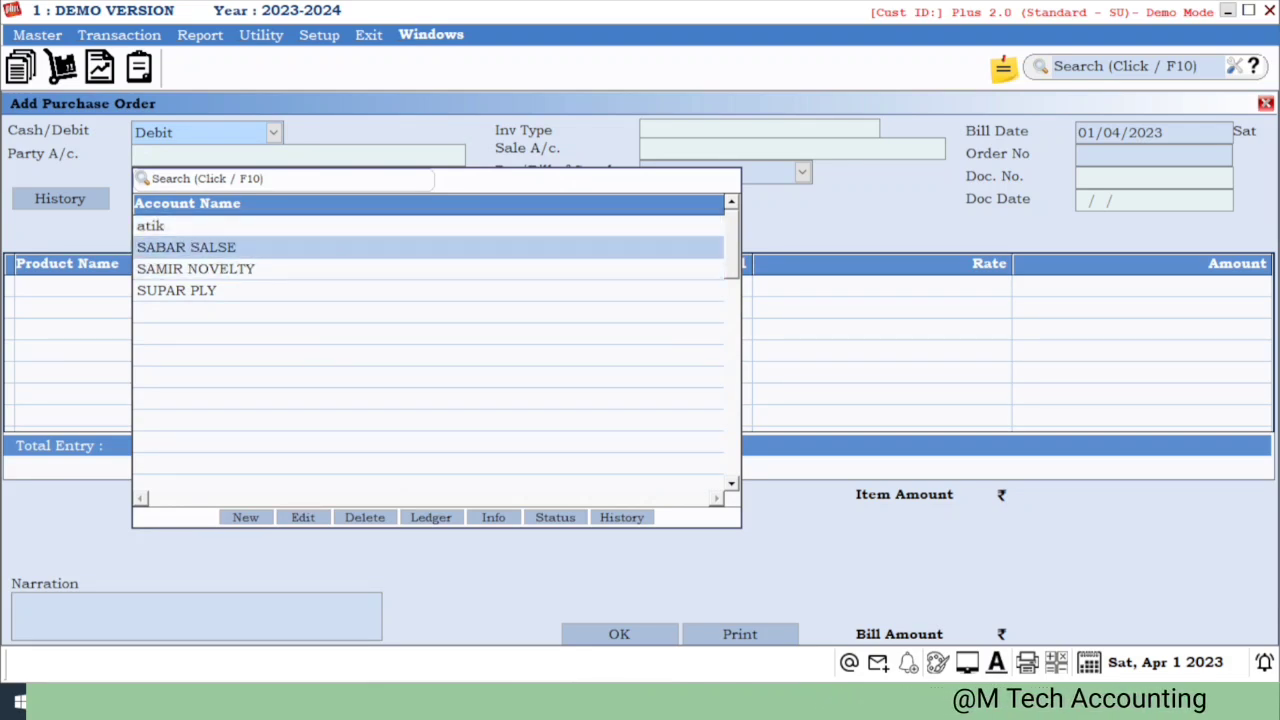
pyautogui.press('Down')
pyautogui.press('Return')
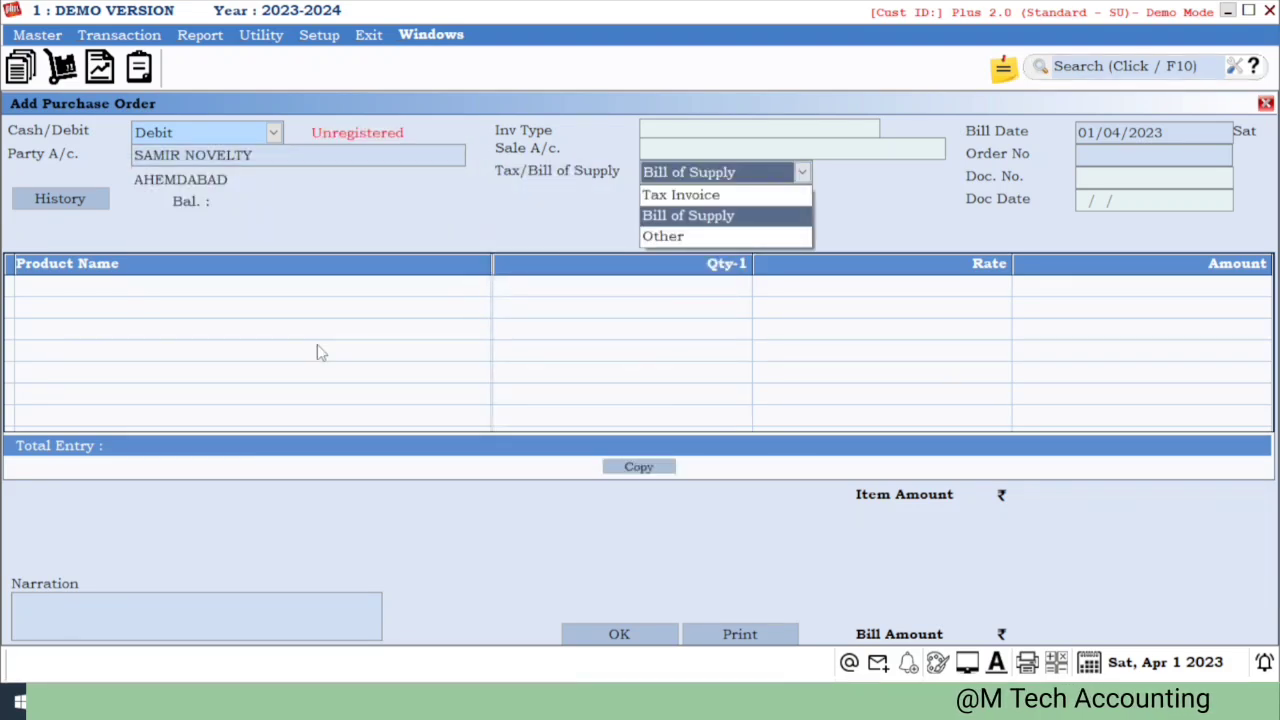
pyautogui.press('Up')
pyautogui.press('Return')
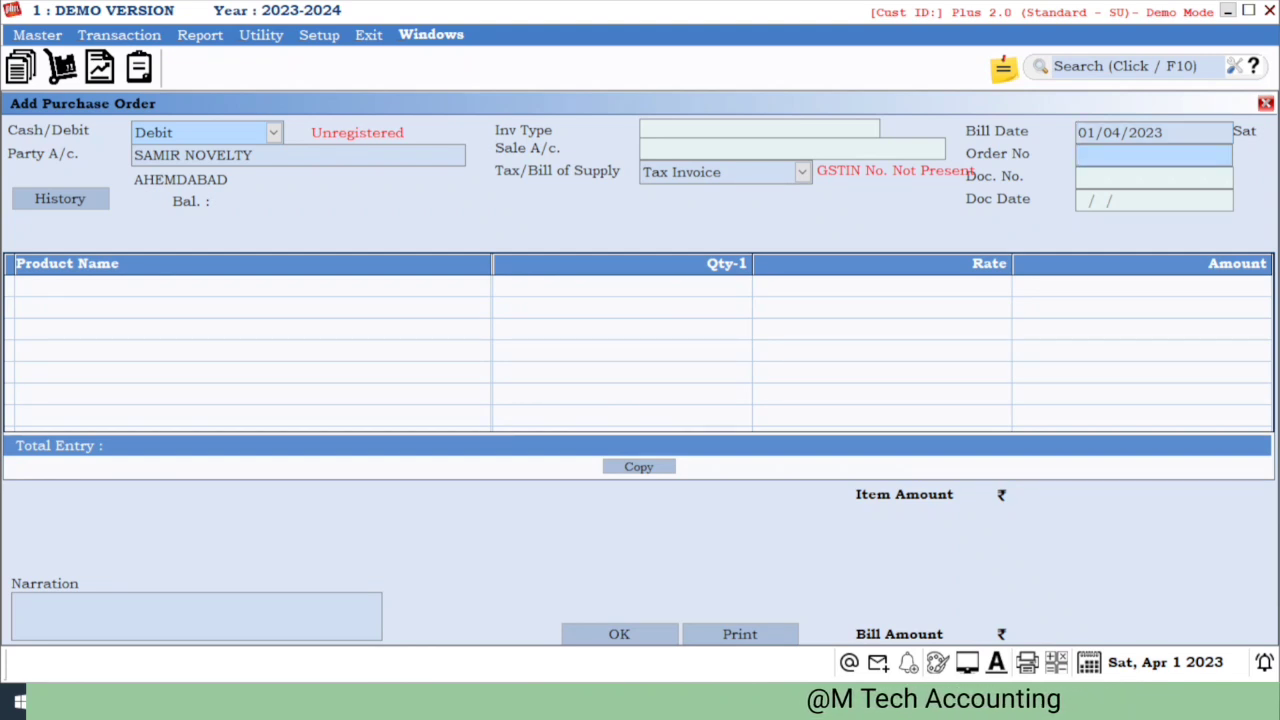
pyautogui.press('Return')
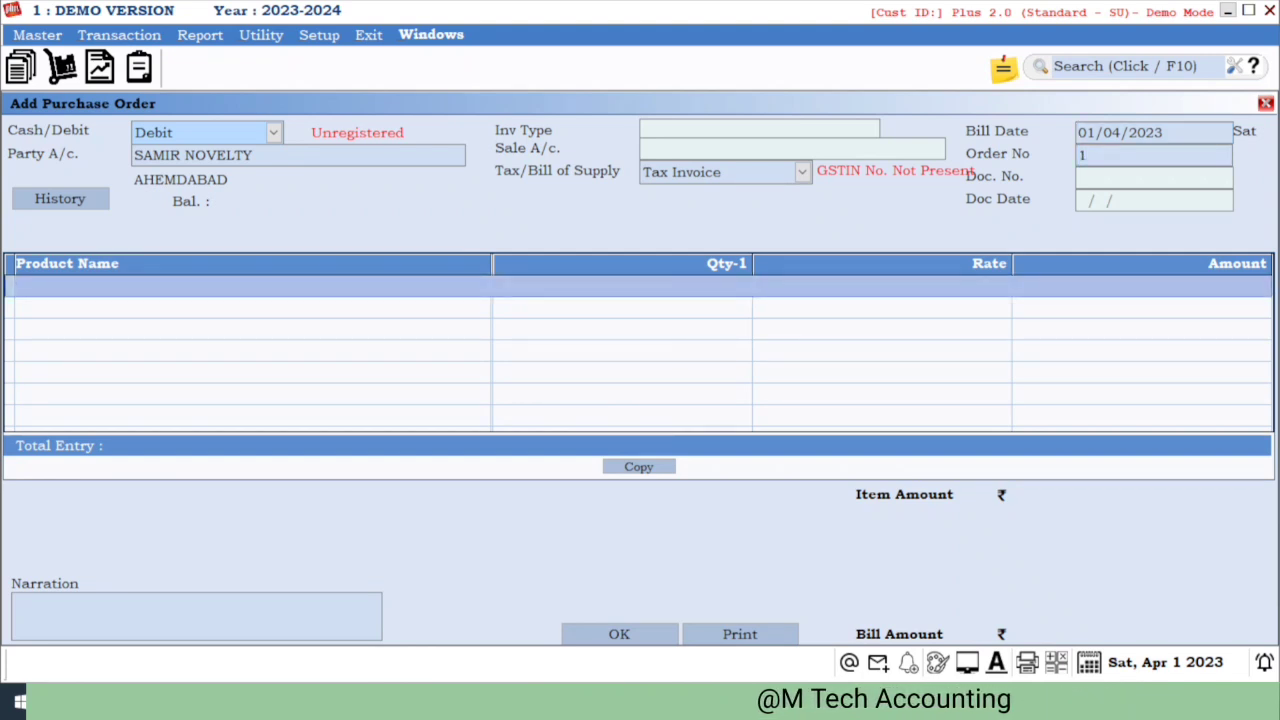
# - Add HP LAPTOP to the purchase order with a quantity of 10 and a rate of 10000
pyautogui.press('Return')
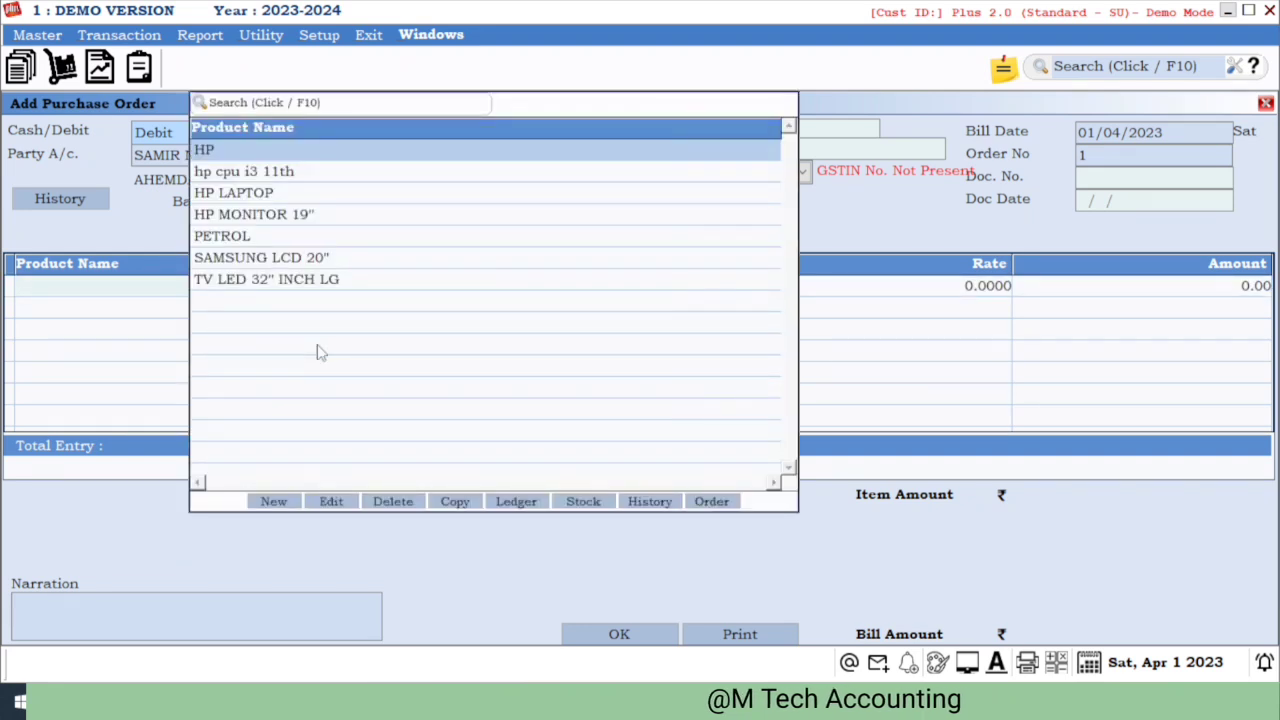
pyautogui.press('Down')
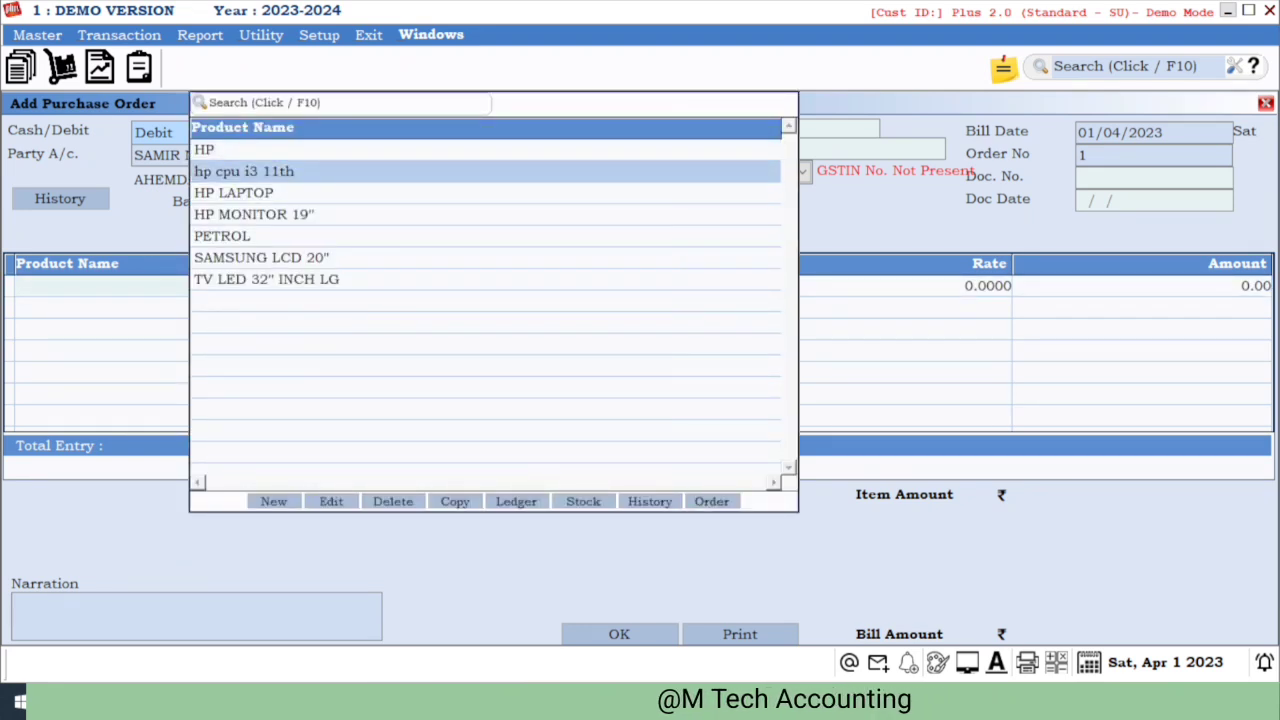
pyautogui.press('Down')
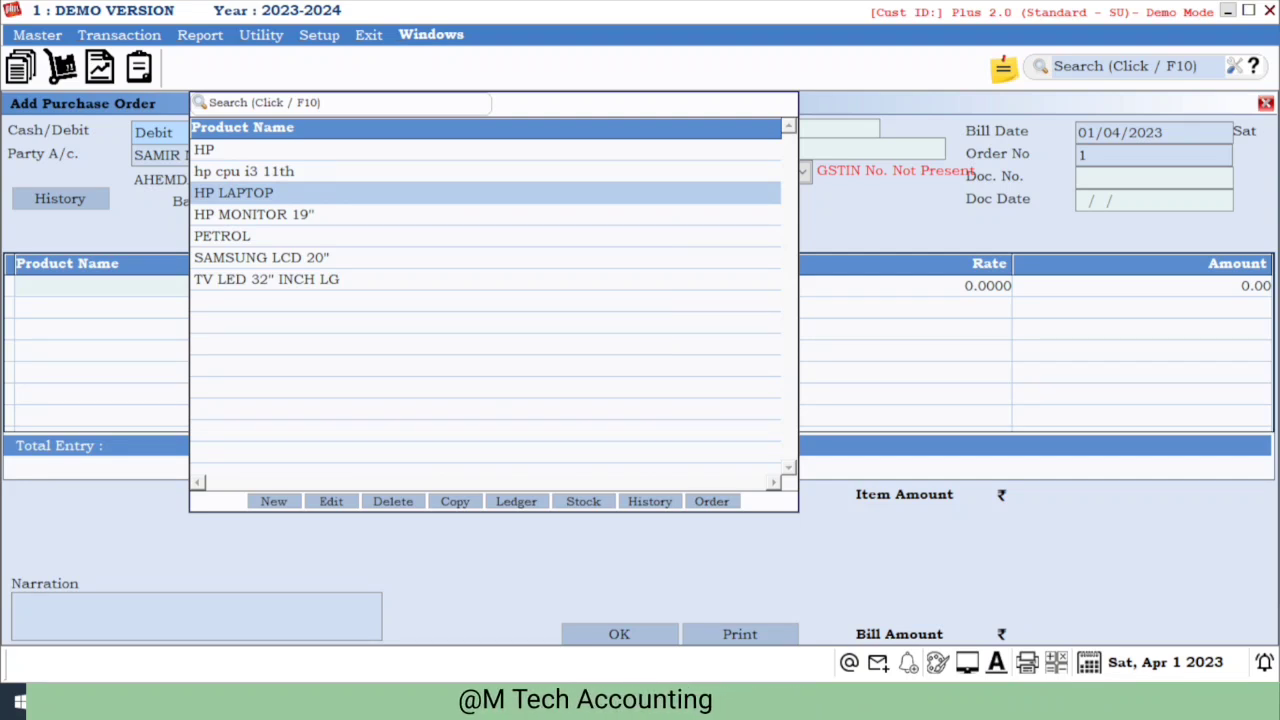
pyautogui.press('Return')
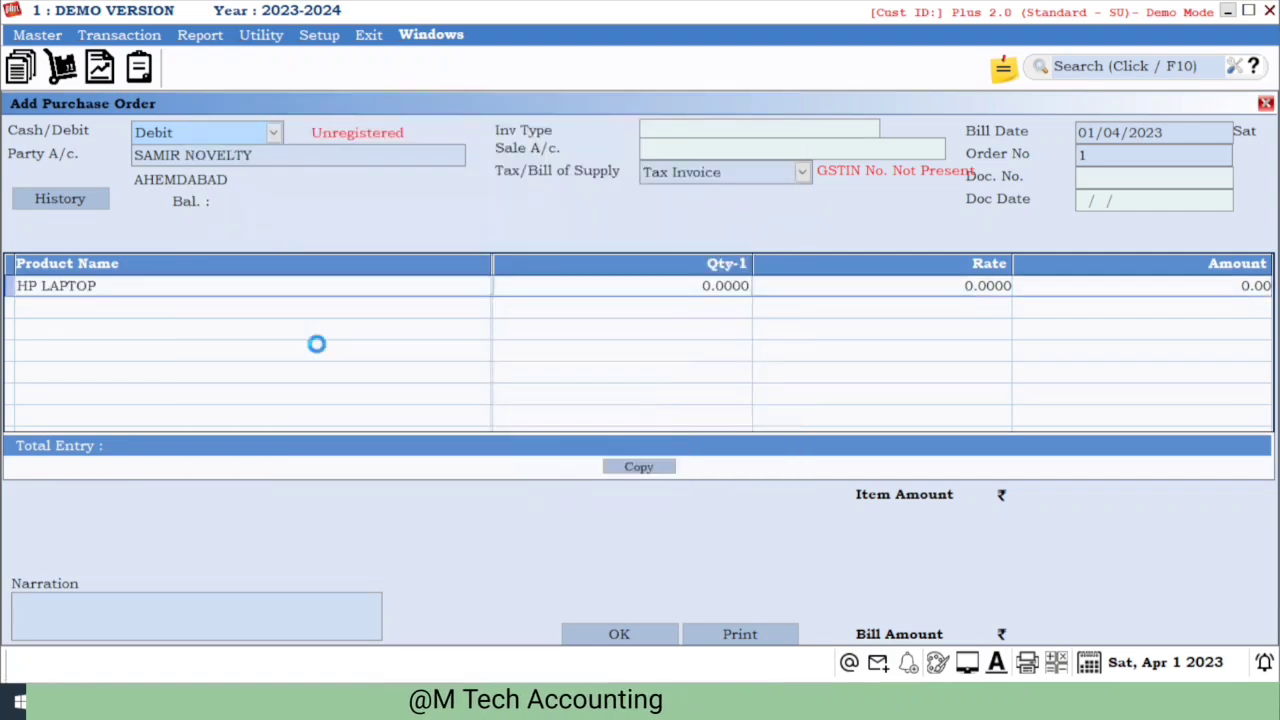
pyautogui.write('10')
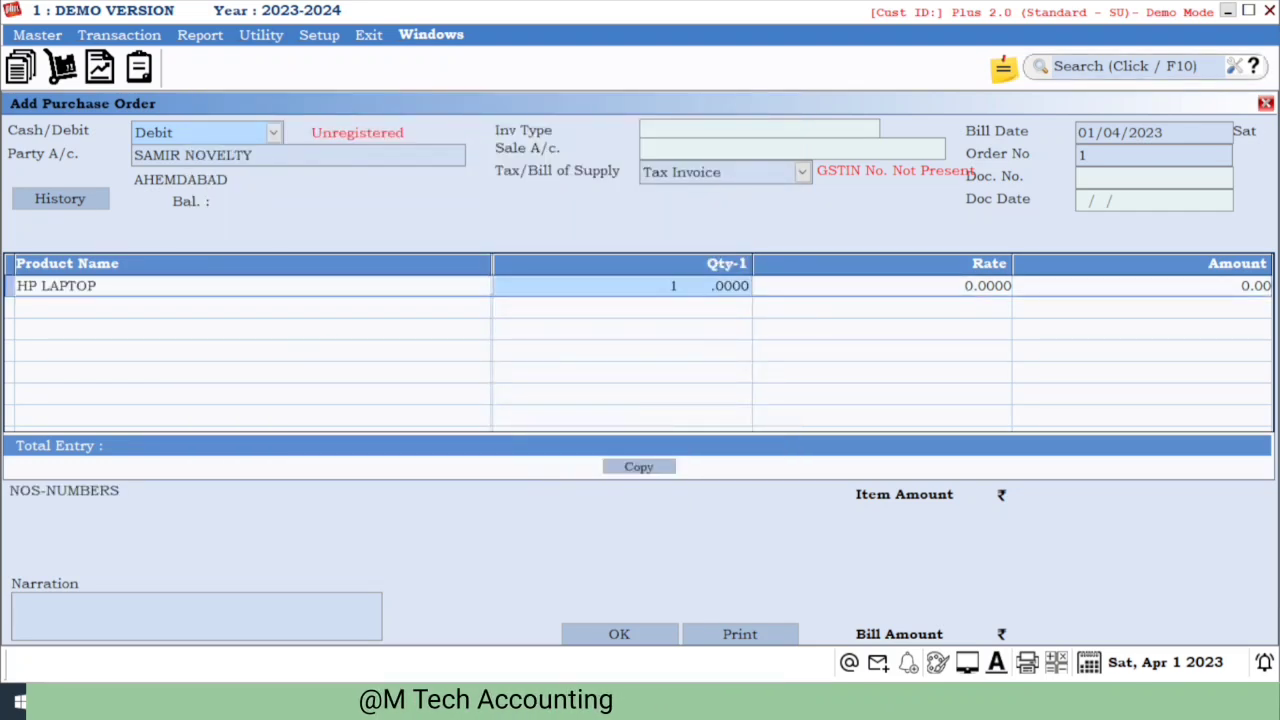
pyautogui.press('Return')
pyautogui.write('1')
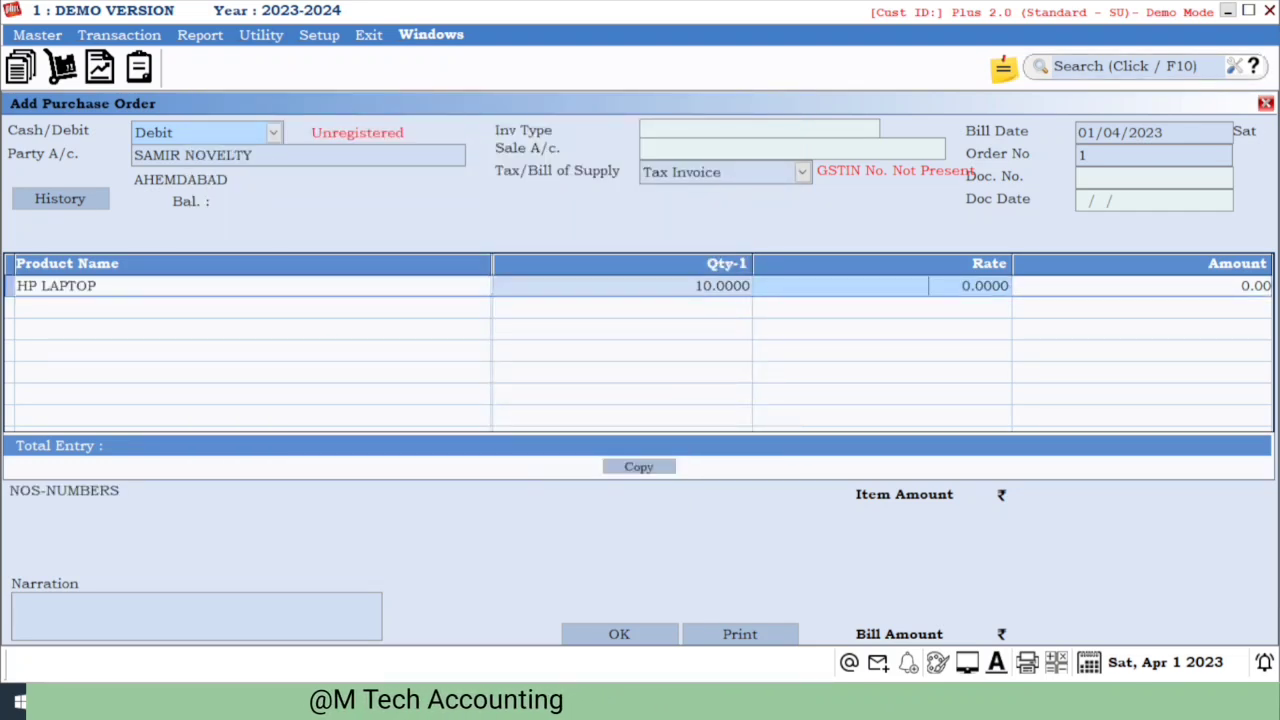
pyautogui.write('0000')
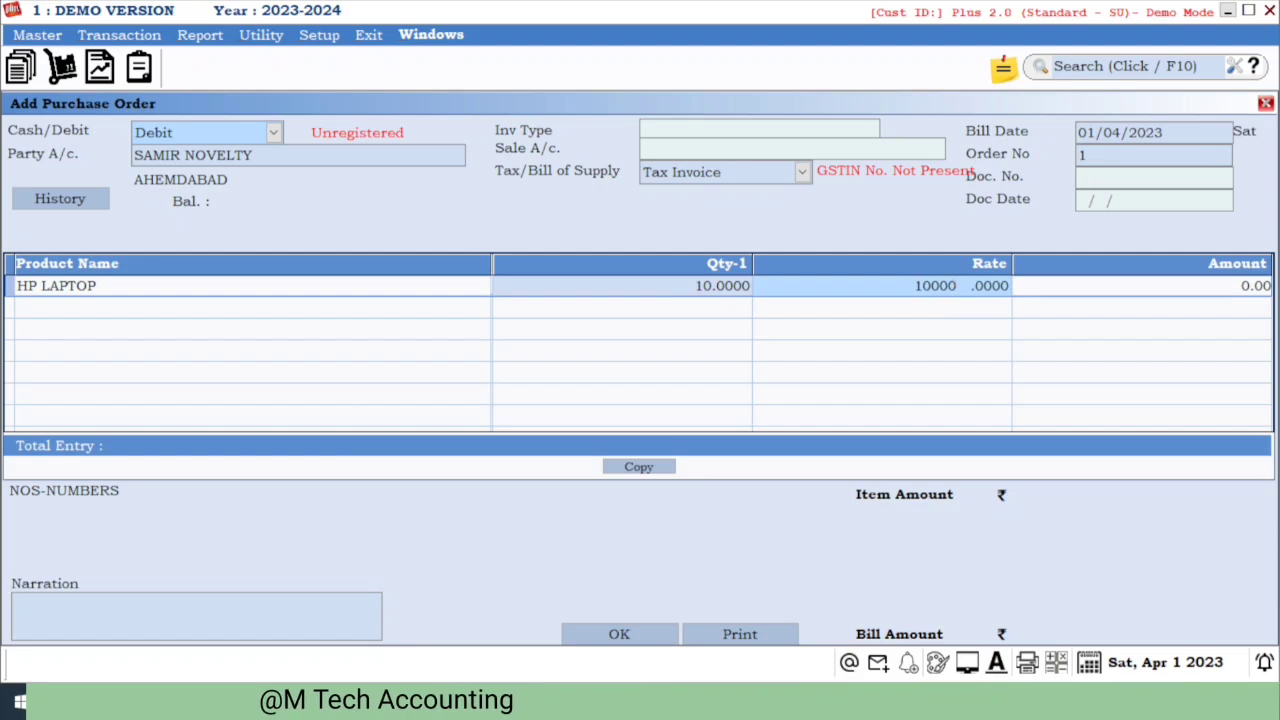
pyautogui.press('Return')
pyautogui.press('Return')
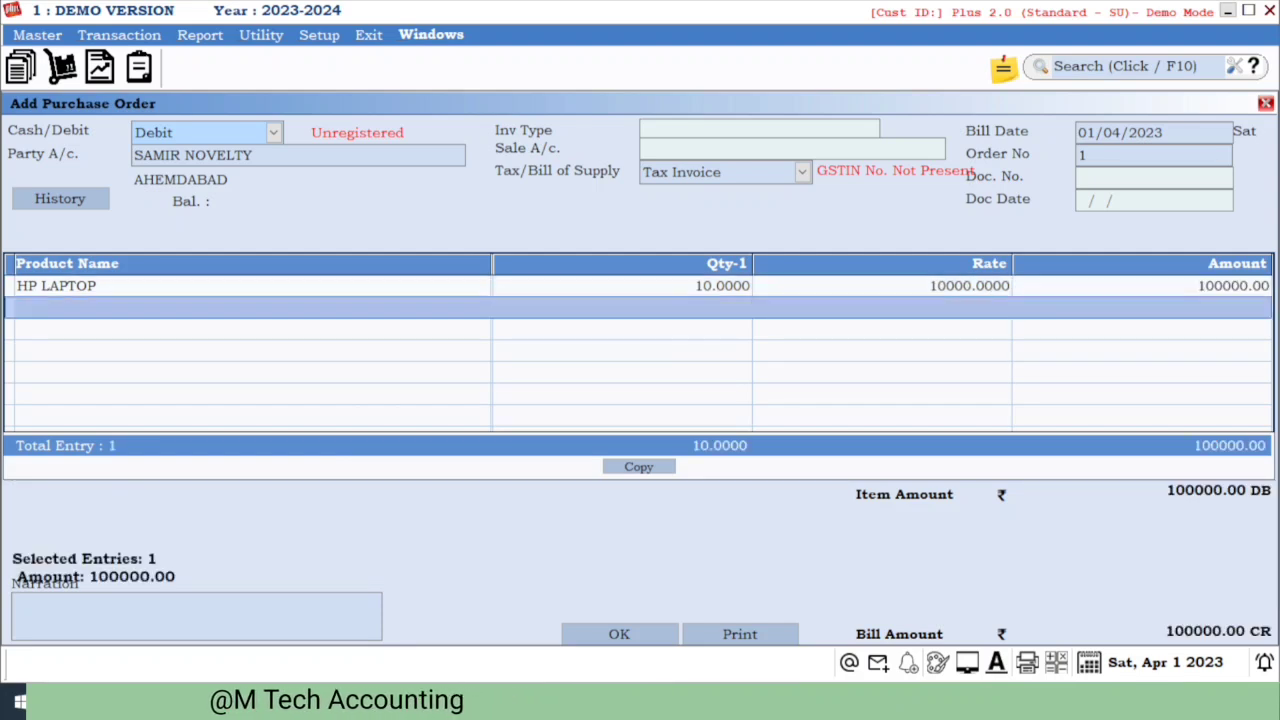
# - Leave the narration blank, preview the order on Screen in the Purchase Order (Full Page) format, and close the preview after reviewing it
pyautogui.press('Return')
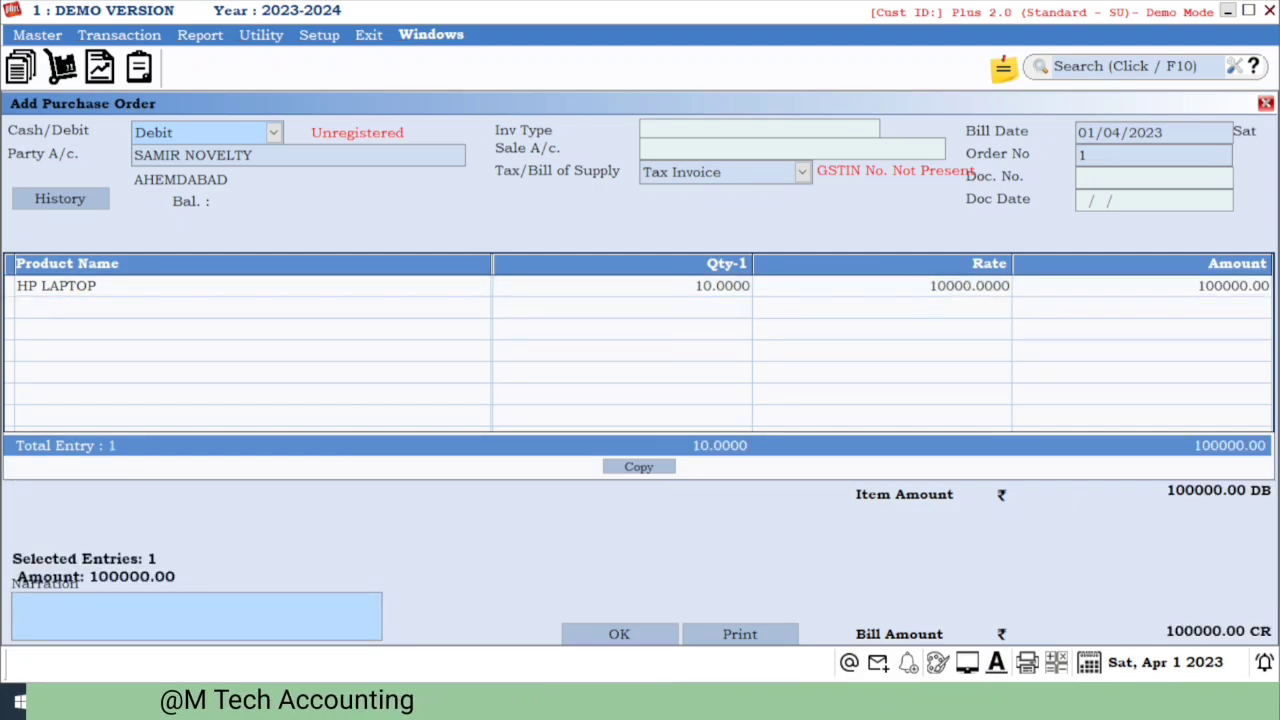
pyautogui.press('Return')
pyautogui.press('Tab')
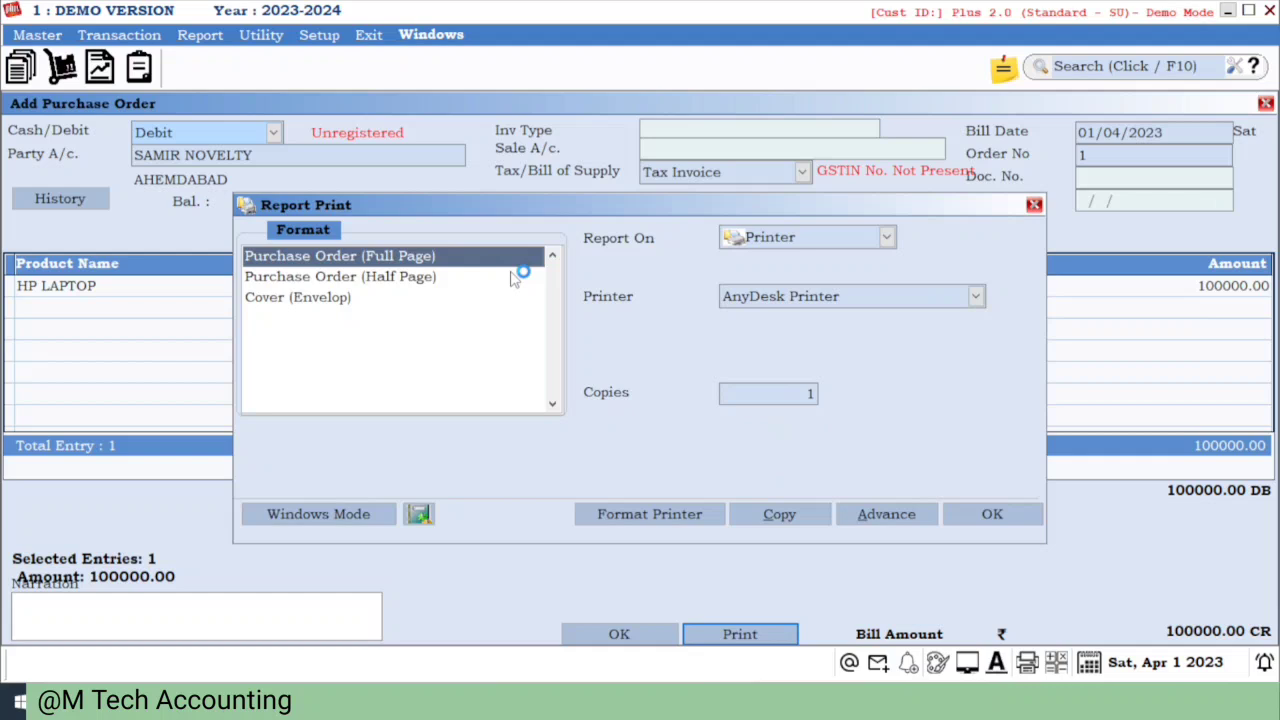
pyautogui.click(856, 240)
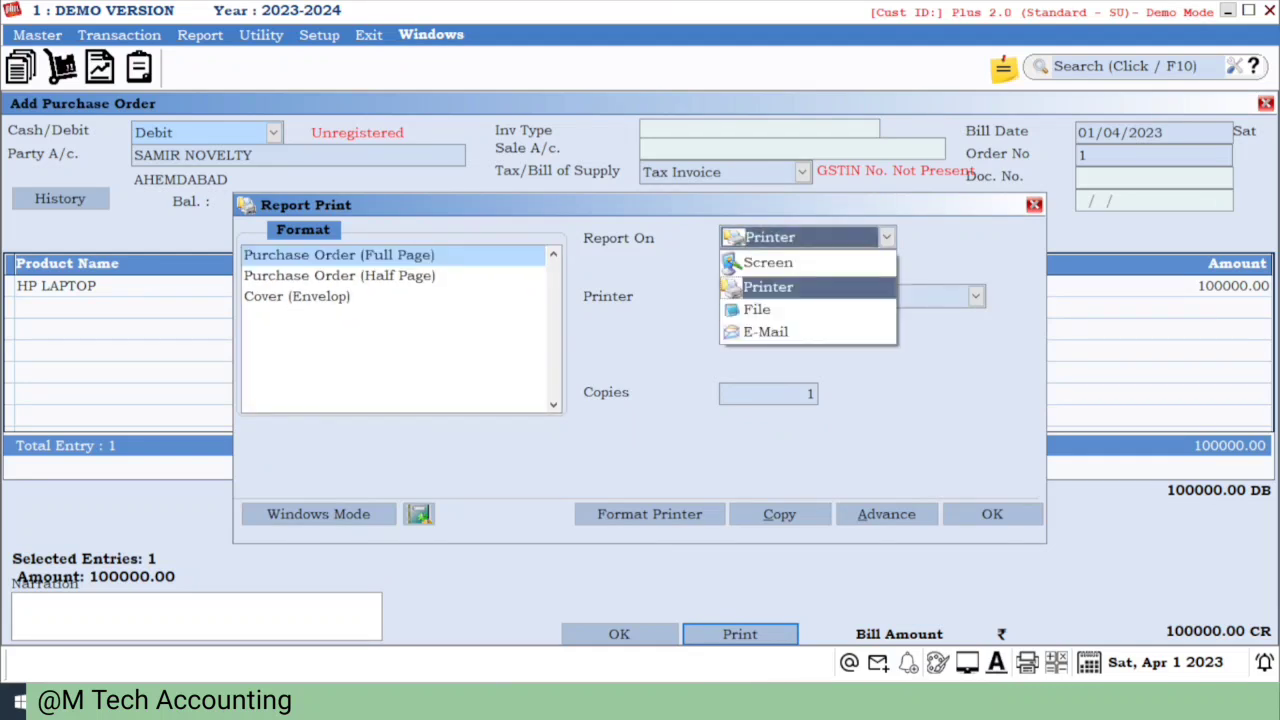
pyautogui.click(811, 261)
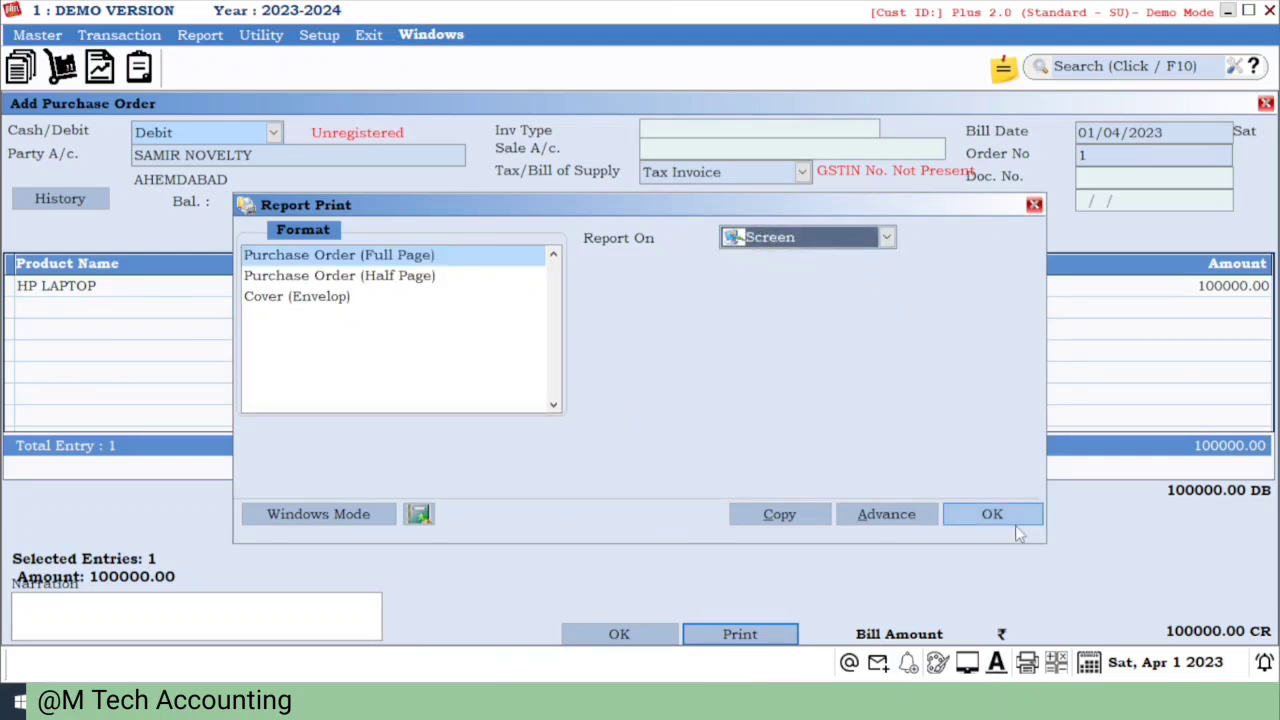
pyautogui.click(1015, 524)
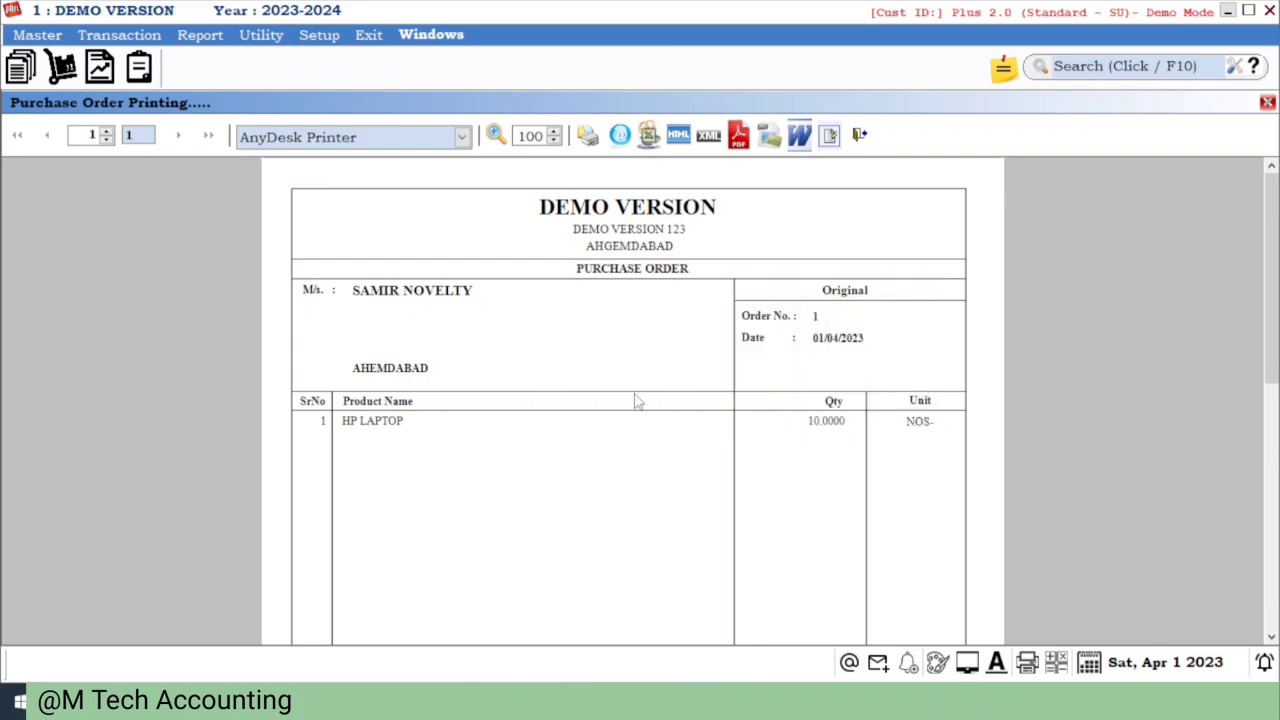
pyautogui.scroll(-5, 634, 400)
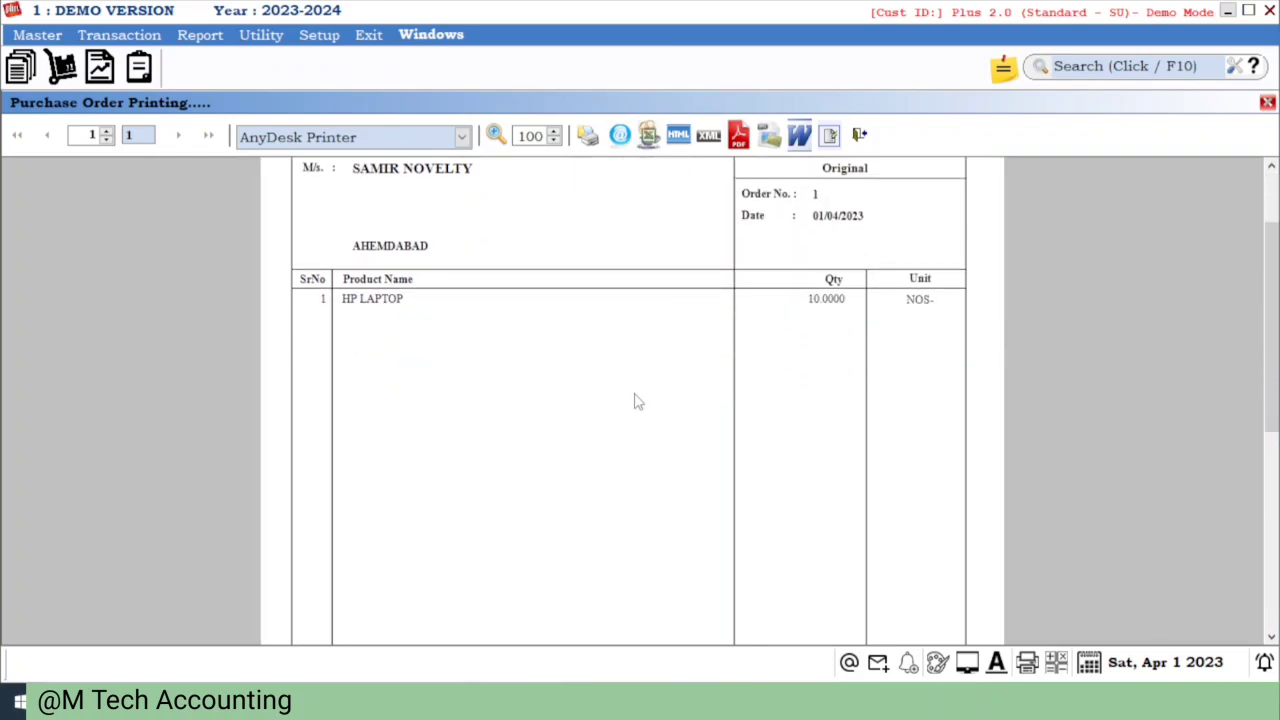
pyautogui.scroll(-8, 634, 400)
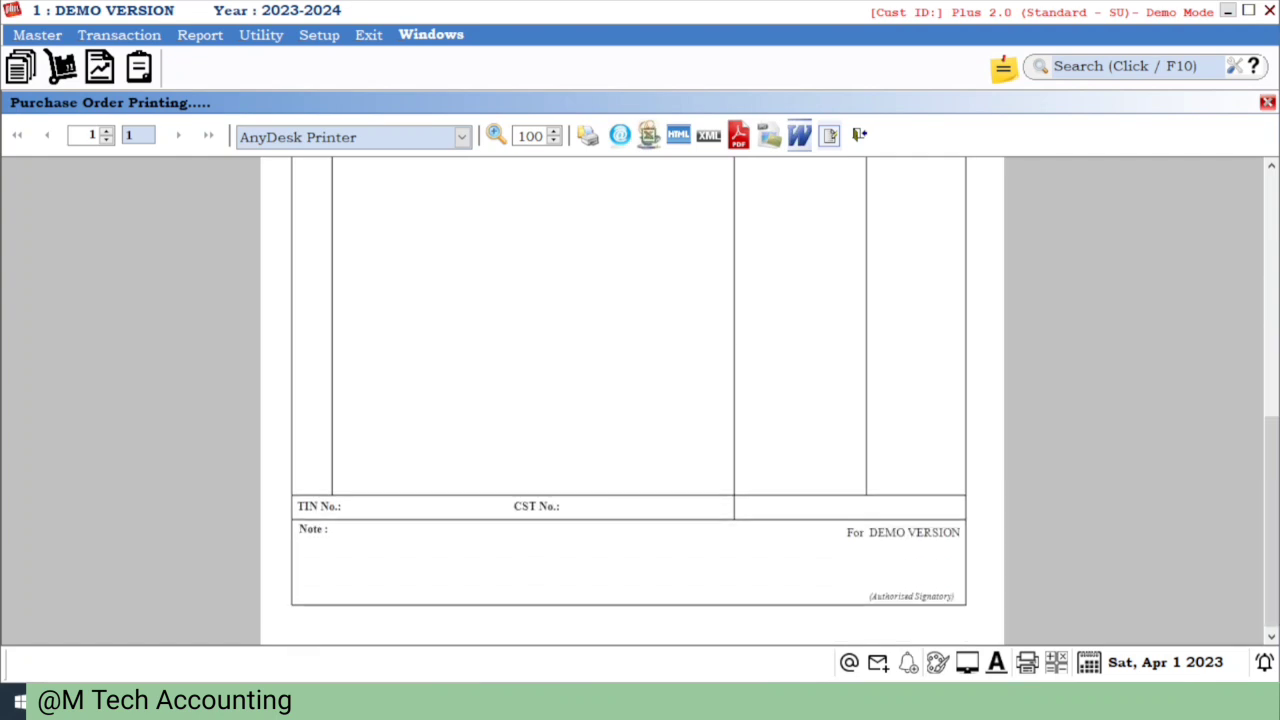
pyautogui.press('Escape')
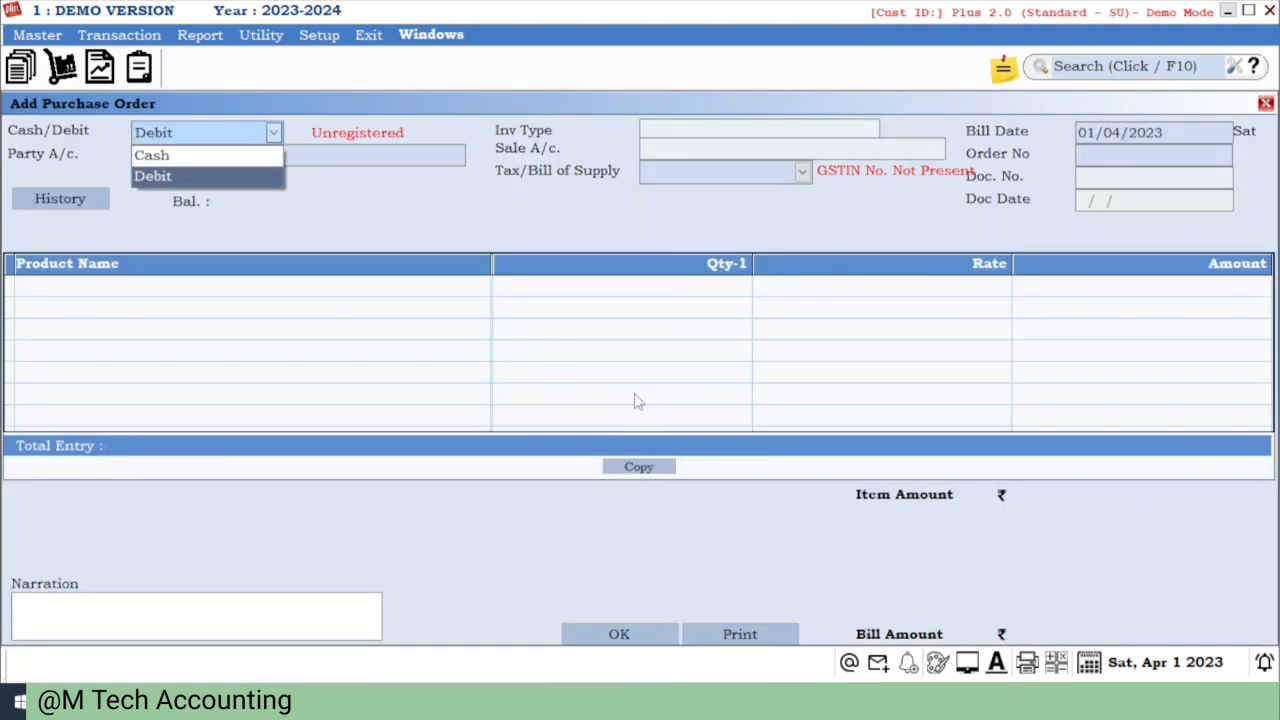
# - Exit the blank new purchase order form and close the purchase order voucher list
pyautogui.press('Escape')
pyautogui.press('Escape')
pyautogui.press('Return')
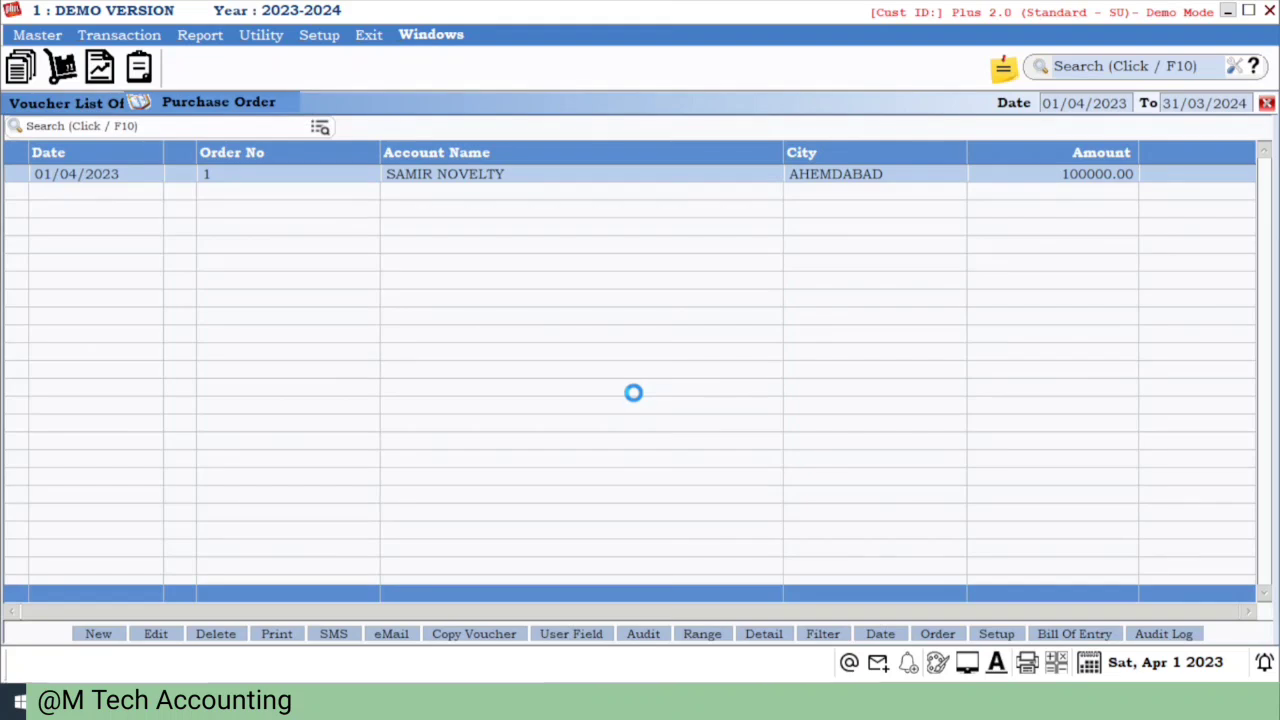
pyautogui.press('Escape')
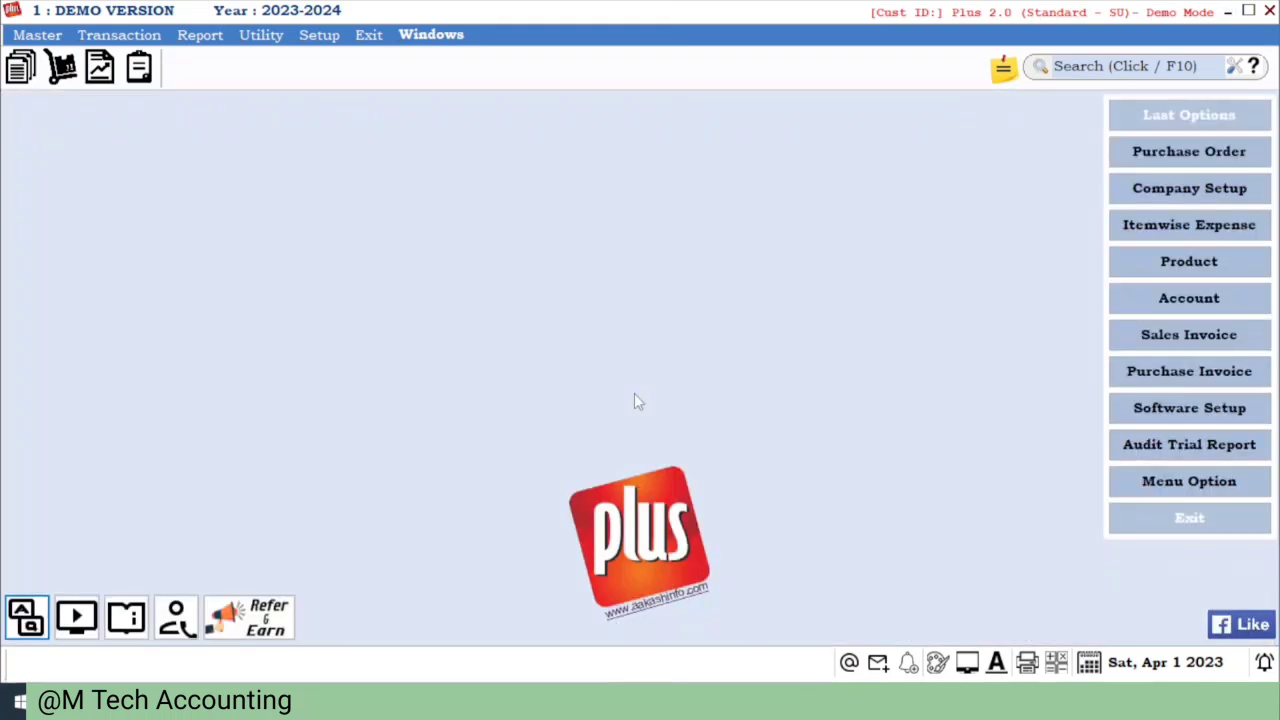